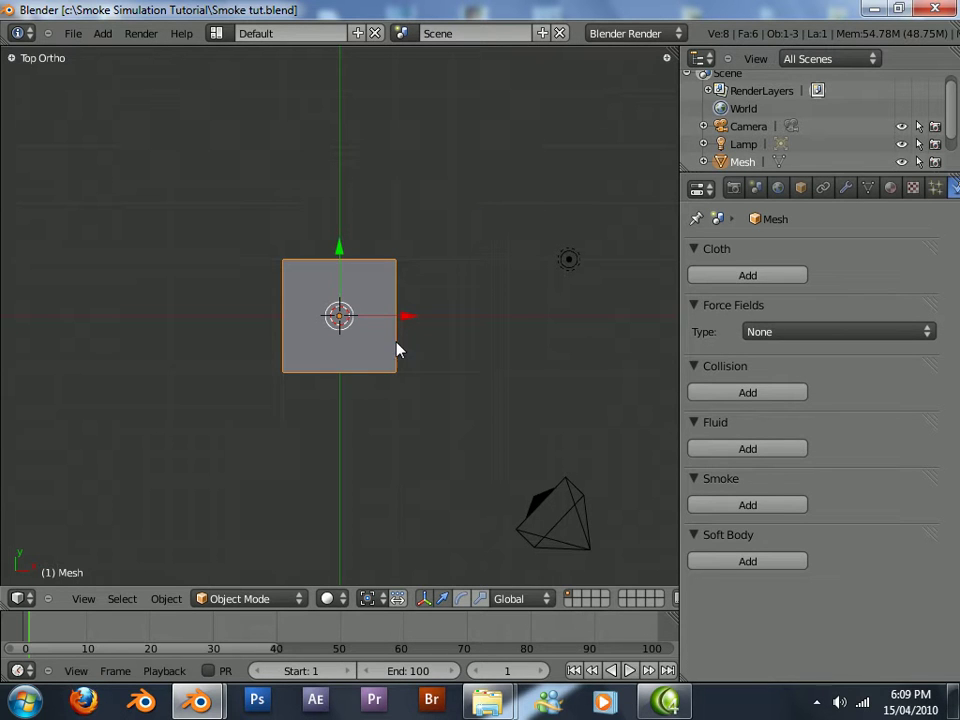
# Switch to the Right Ortho side view with the cube shown as a wireframe.
pyautogui.press('KP_3')
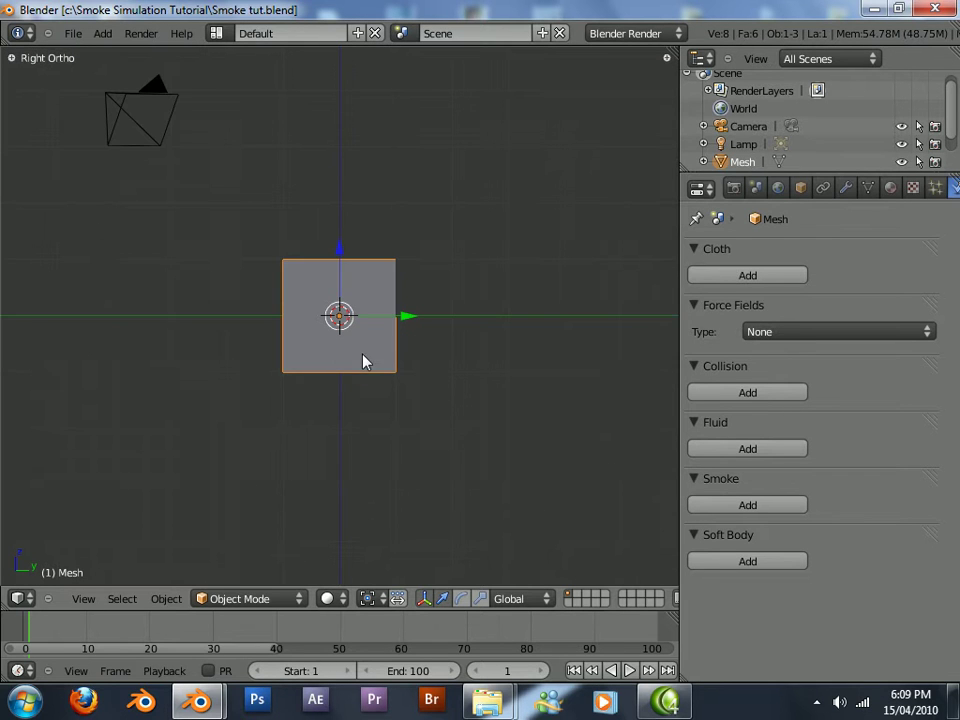
pyautogui.press('z')
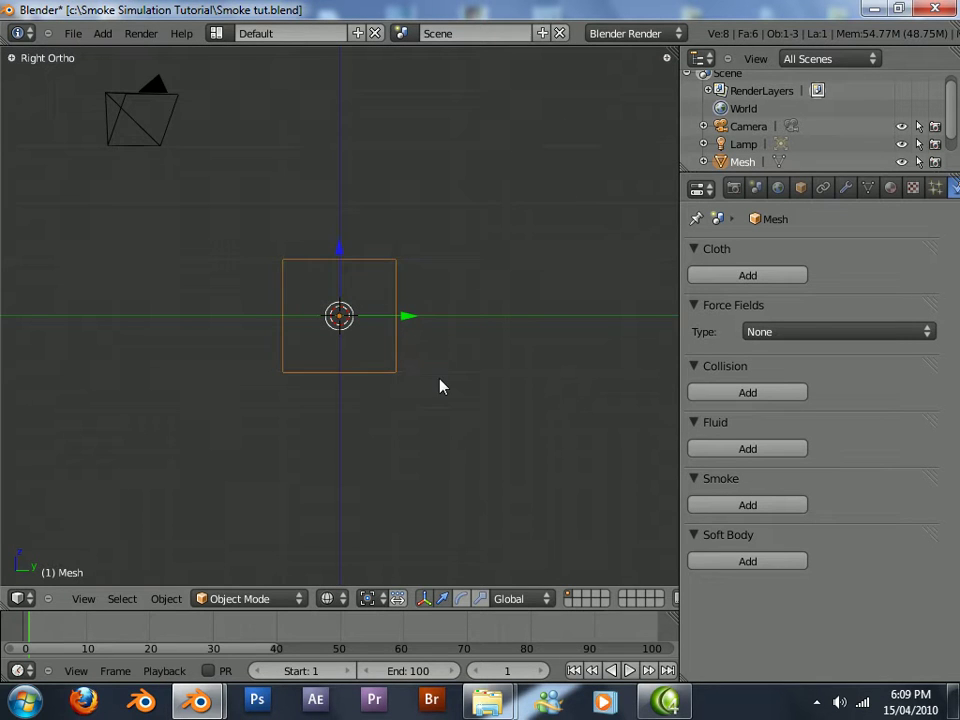
pyautogui.scroll(3, 433, 383)
pyautogui.scroll(-2, 430, 390)
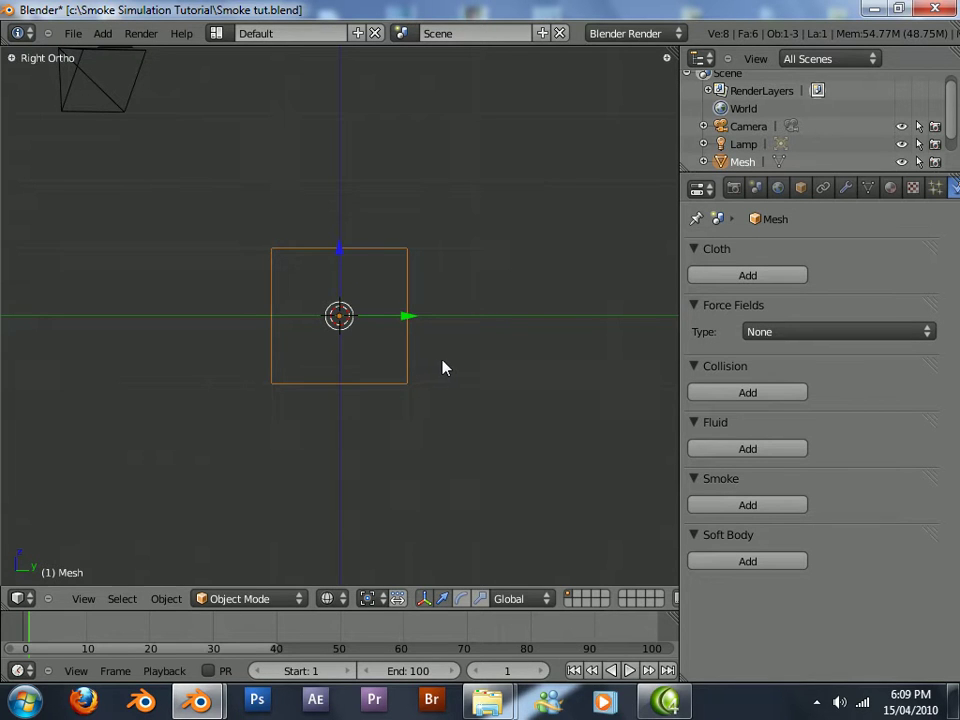
# Scale the cube by 3 along Z into a tall box.
pyautogui.press('s')
pyautogui.press('z')
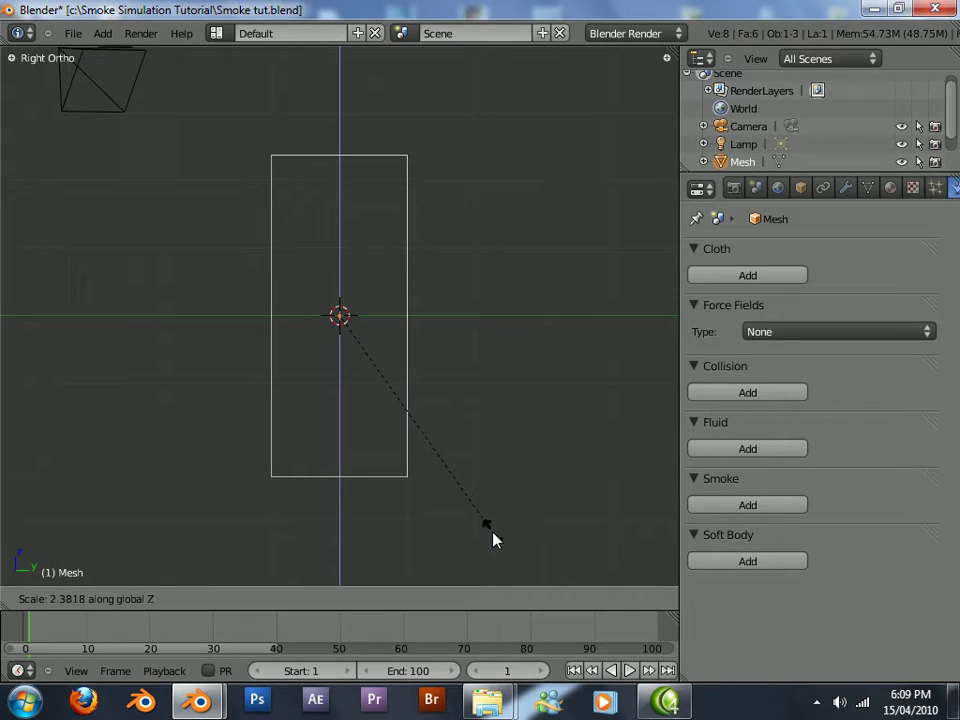
pyautogui.write('2')
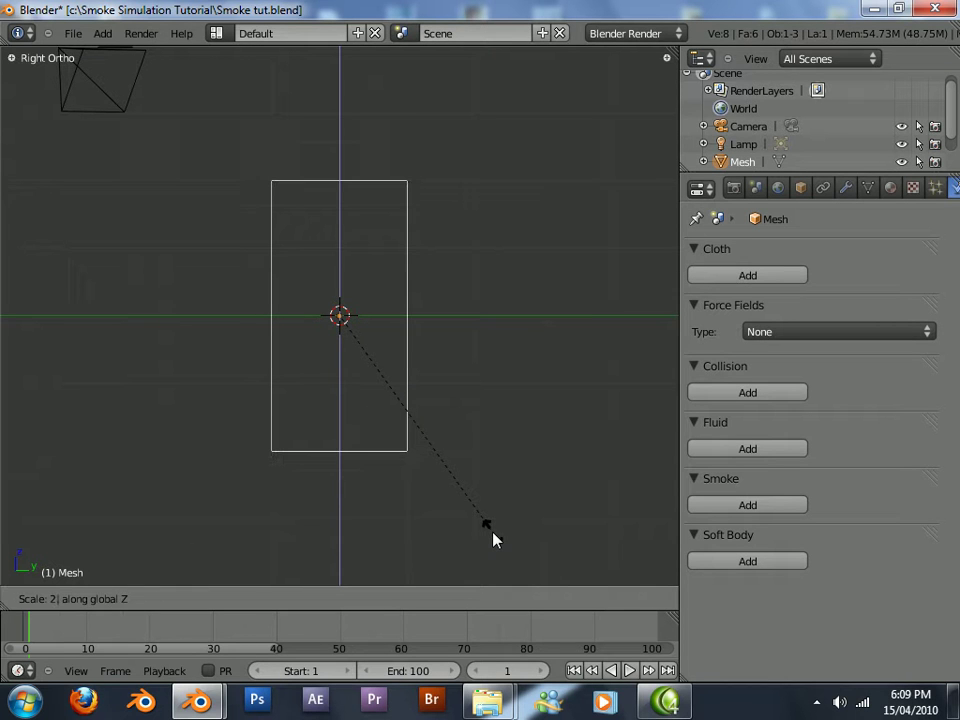
pyautogui.press('BackSpace')
pyautogui.write('3818')
pyautogui.press('Return')
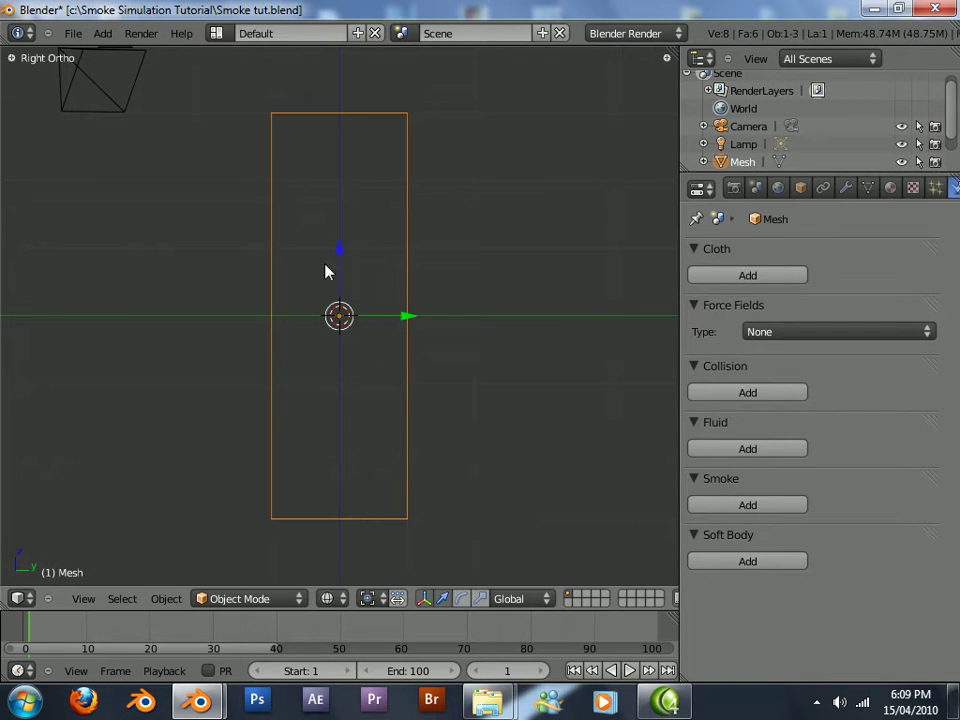
# Raise the tall box along Z, lower it slightly, and centre the view on it.
pyautogui.press('g')
pyautogui.press('z')
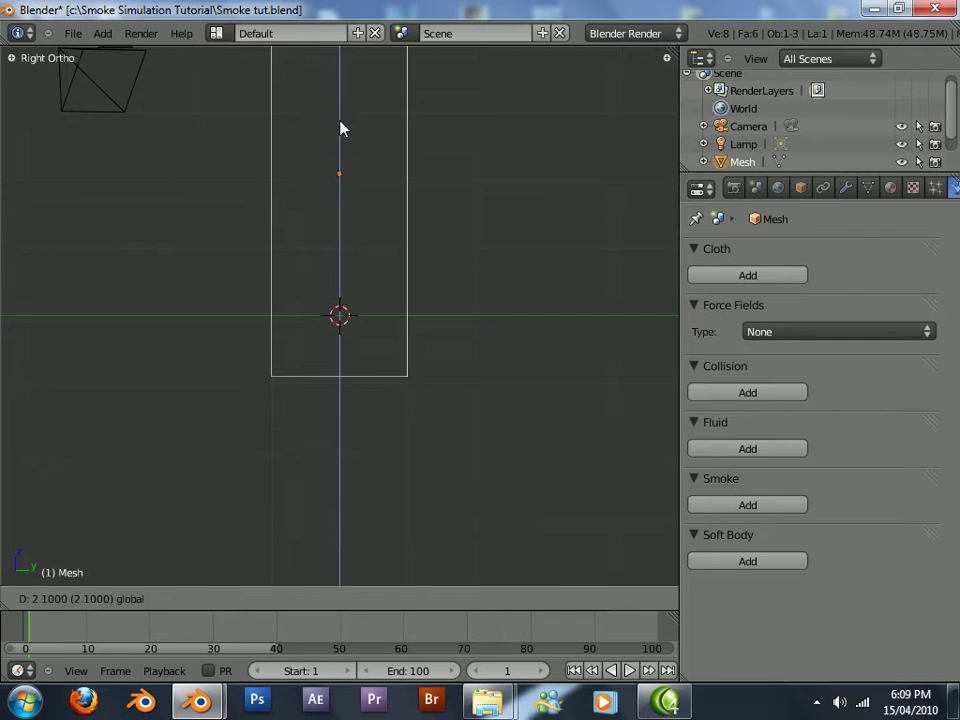
pyautogui.click(340, 128)
pyautogui.press('KP_Decimal')
pyautogui.press('g')
pyautogui.press('z')
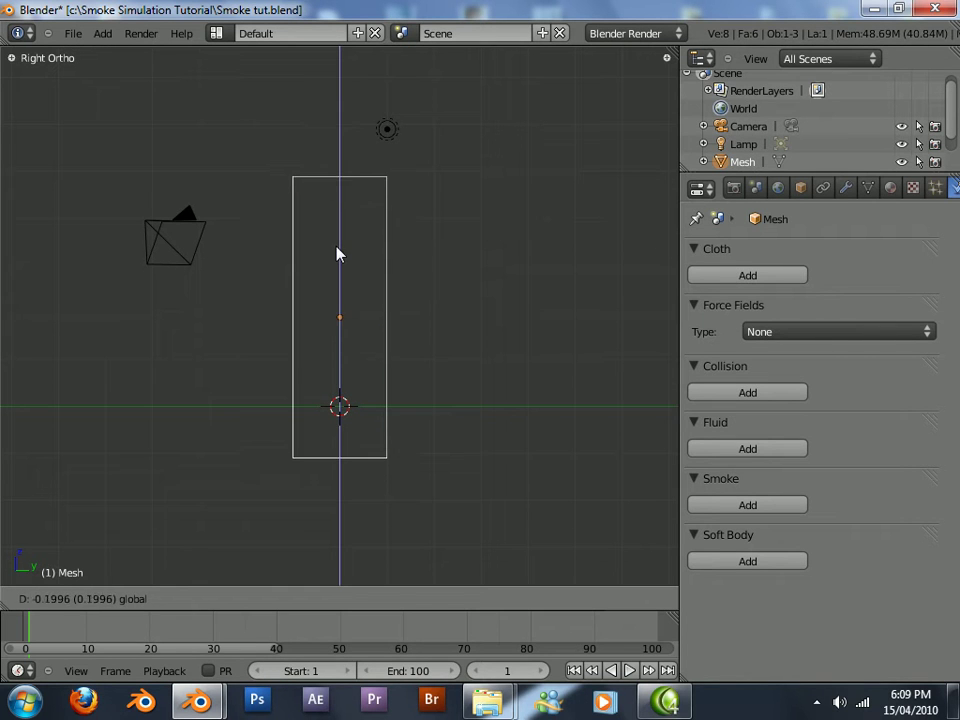
pyautogui.click(340, 249)
pyautogui.press('KP_Decimal')
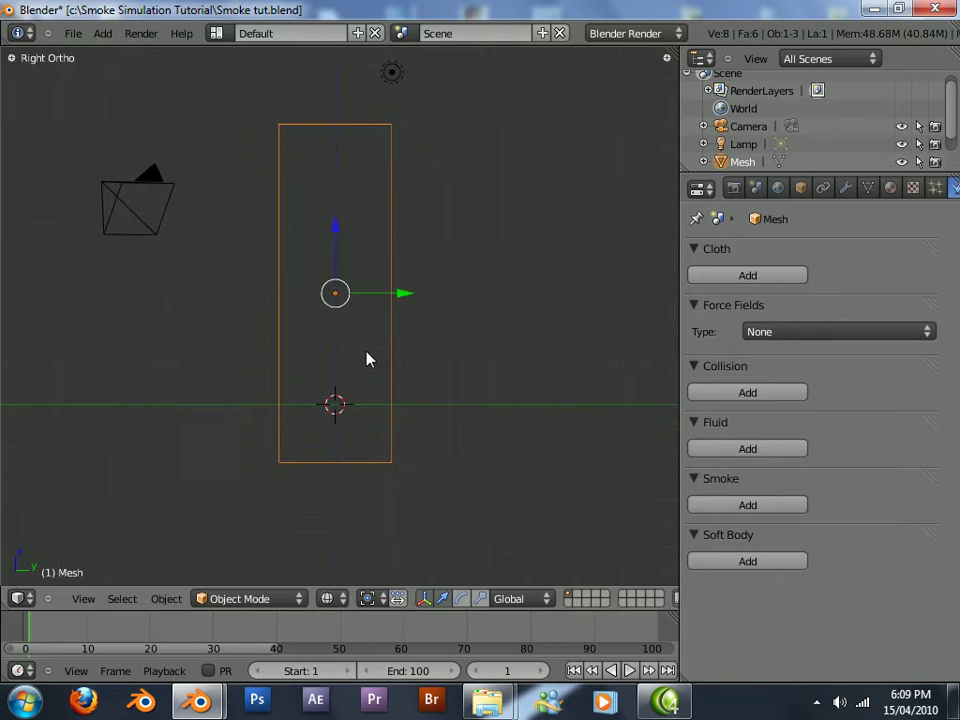
pyautogui.scroll(1, 366, 362)
# Add a plane mesh and scale it down to a small square.
pyautogui.hotkey('shift', 'a')
pyautogui.click(410, 388)
pyautogui.scroll(3, 414, 405)
pyautogui.keyDown('shift'); pyautogui.scroll(-3, 417, 425); pyautogui.keyUp('shift')
pyautogui.press('s')
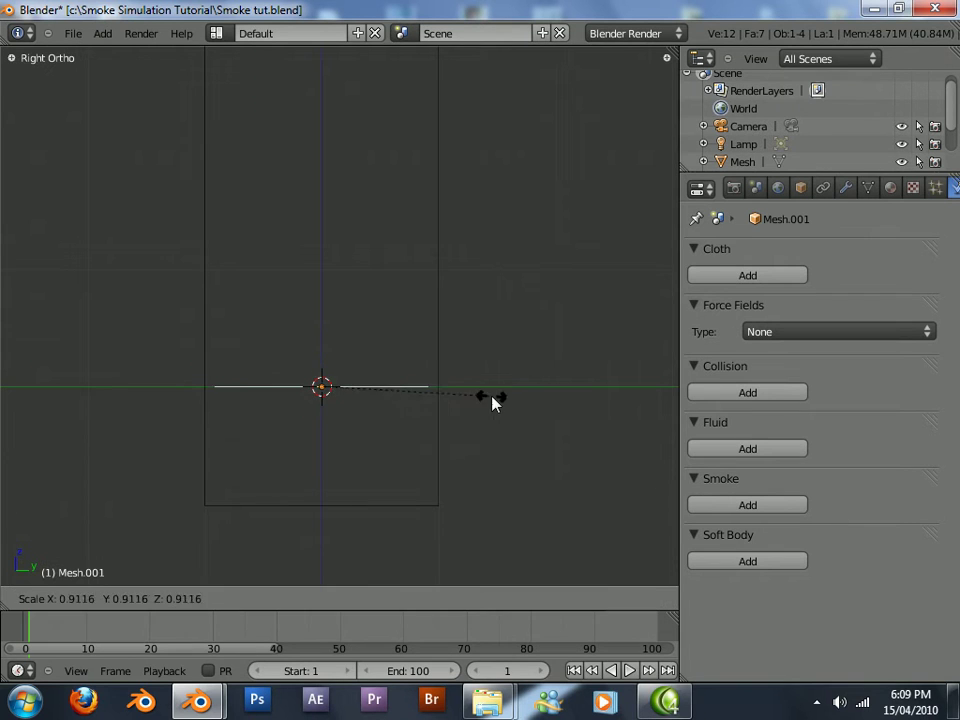
pyautogui.click(371, 401)
pyautogui.moveTo(371, 401); pyautogui.dragTo(290, 312, button='middle')
# In the right side view, lower the plane along Z to near the box bottom.
pyautogui.press('KP_3')
pyautogui.press('g')
pyautogui.press('z')
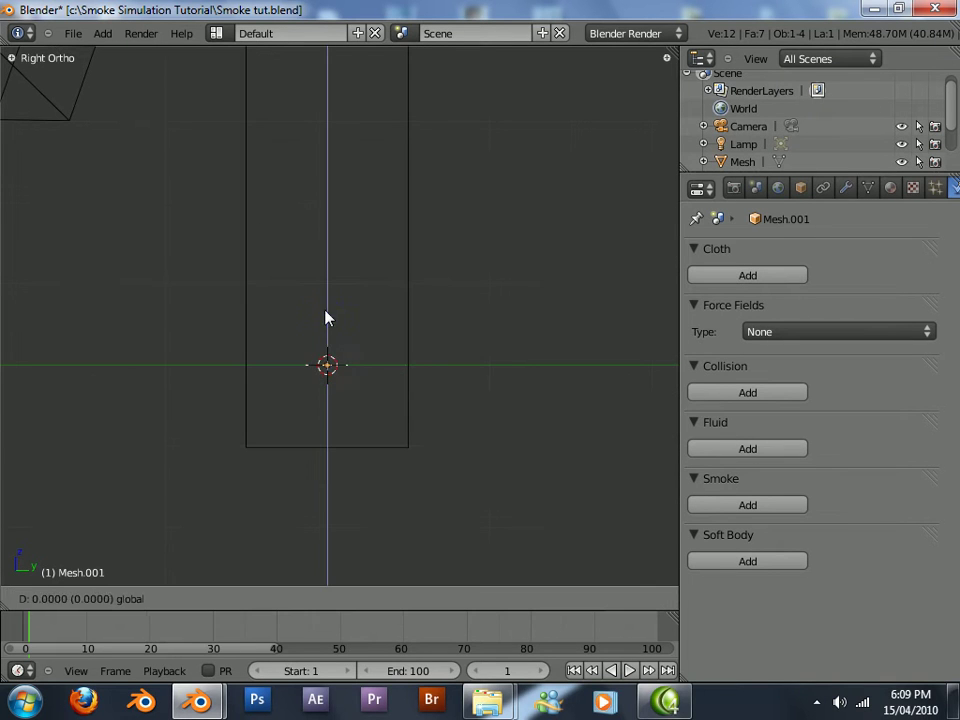
pyautogui.click(326, 365)
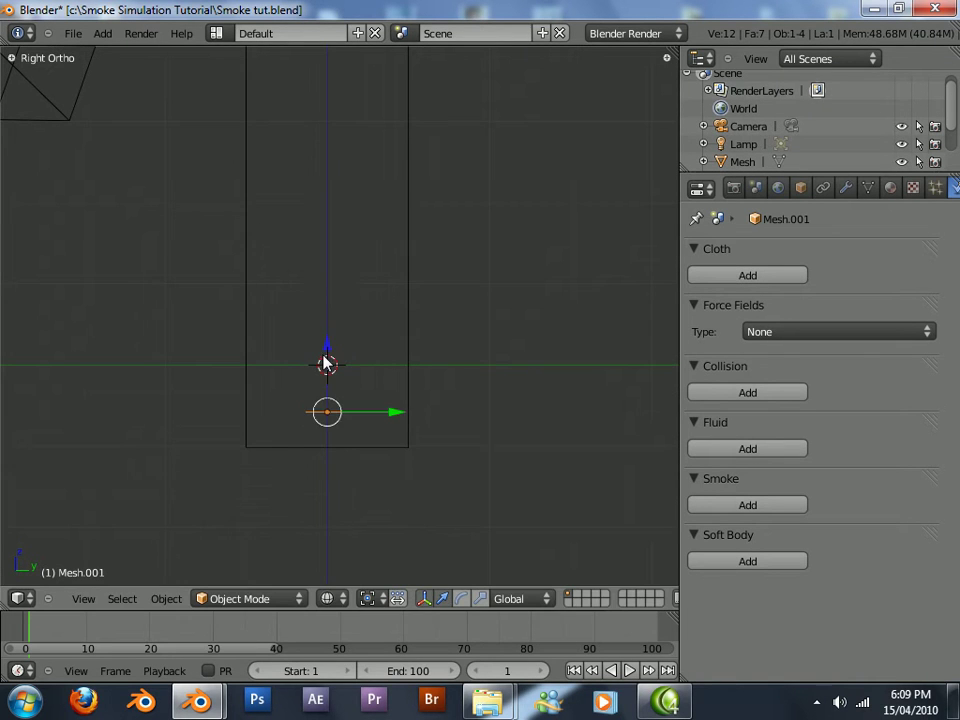
pyautogui.scroll(-4, 317, 364)
# Give the tall box a new Volume material.
pyautogui.rightClick(364, 320)
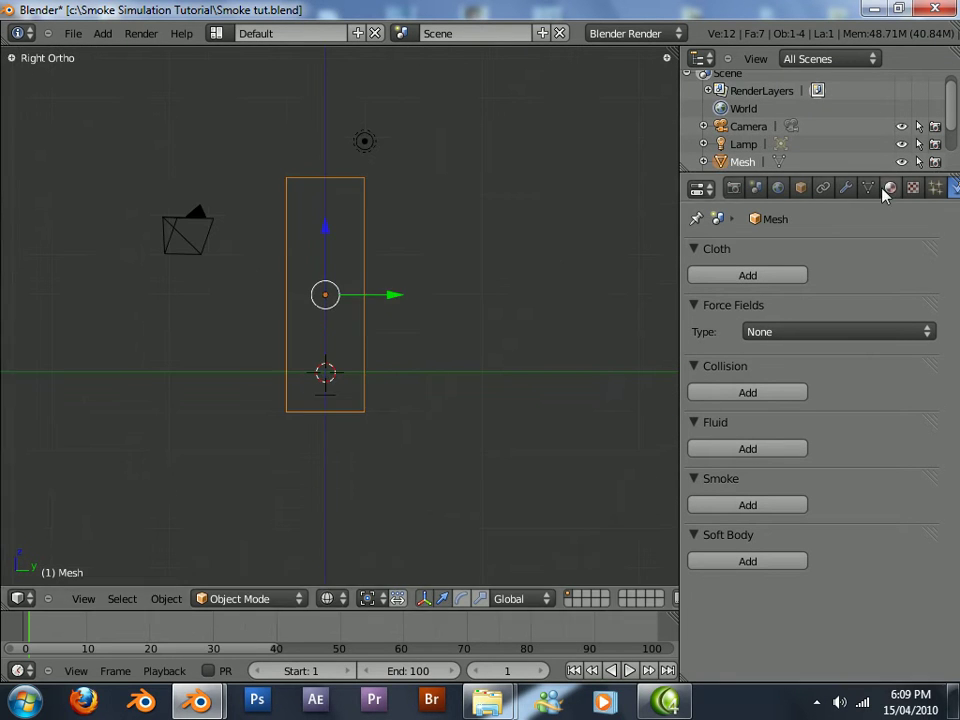
pyautogui.click(890, 188)
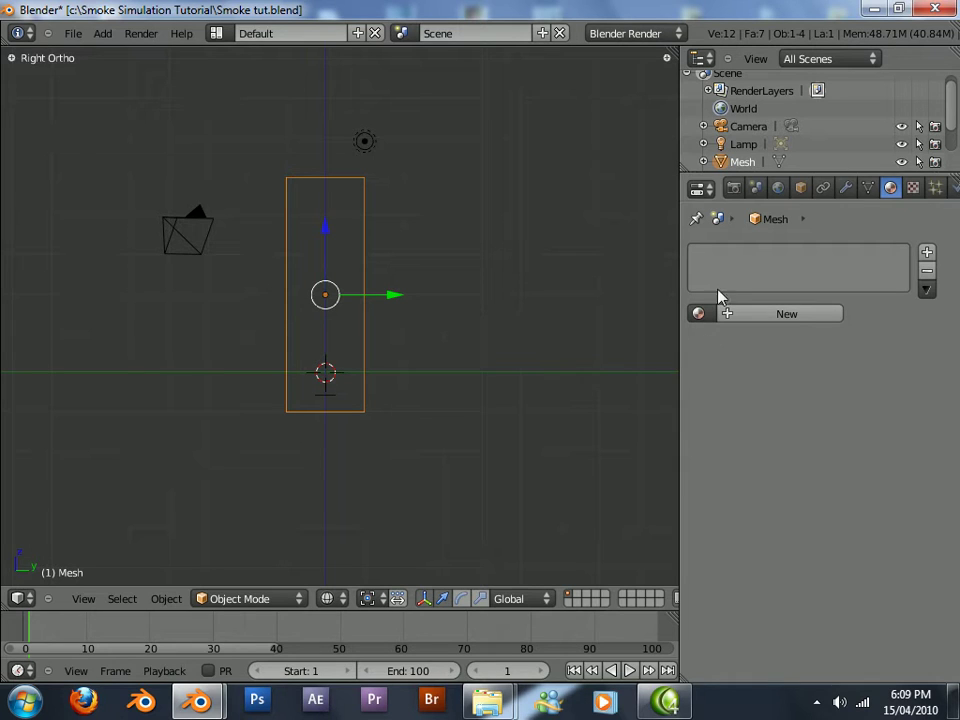
pyautogui.scroll(-1, 757, 190)
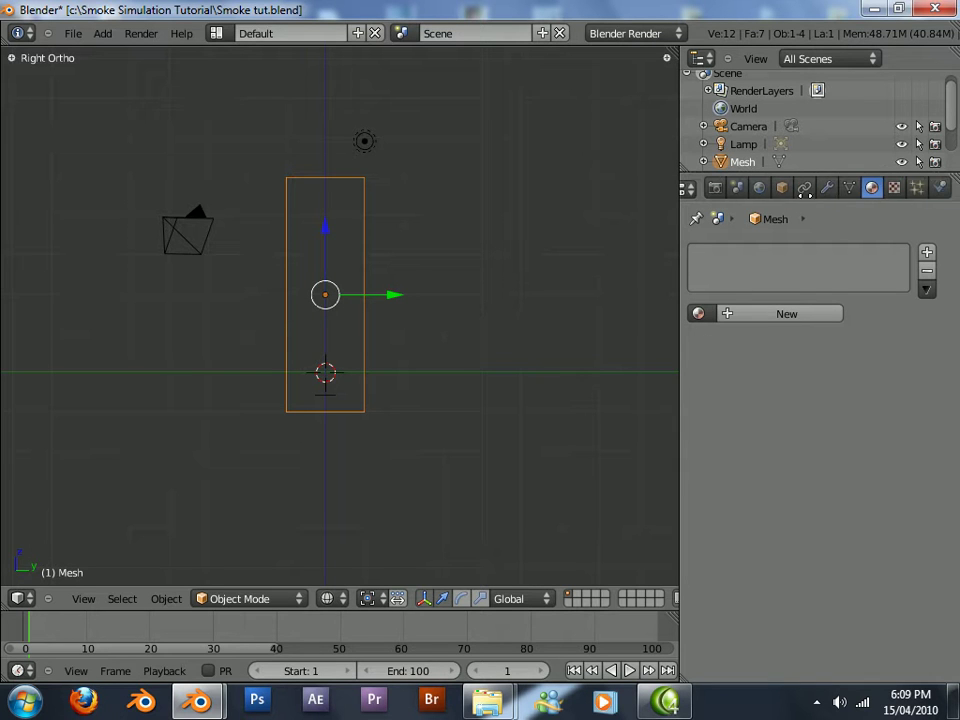
pyautogui.click(749, 315)
pyautogui.click(857, 339)
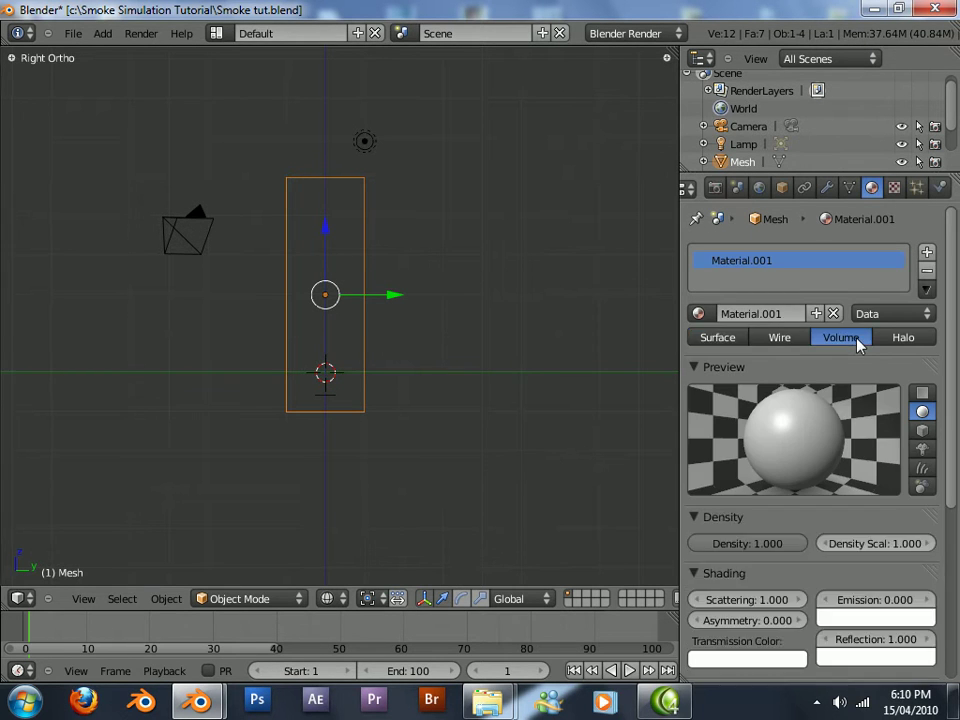
# Set volume Density 0, Density Scale 2, Scattering 2 and Step Size 0.015.
pyautogui.moveTo(735, 544); pyautogui.dragTo(447, 549)
pyautogui.click(872, 544)
pyautogui.write('2')
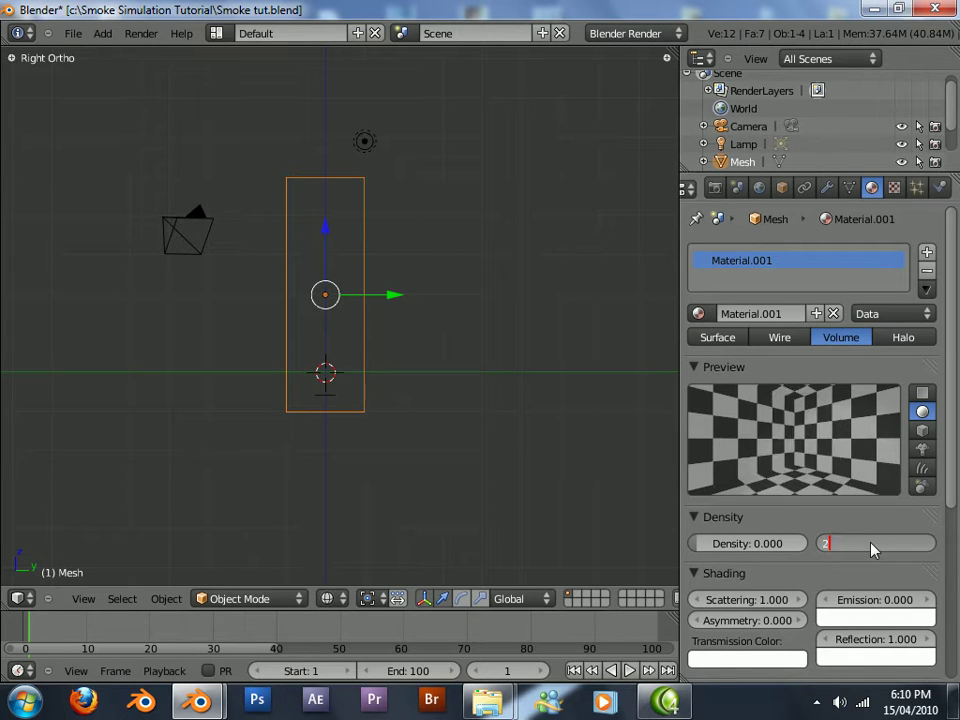
pyautogui.press('Return')
pyautogui.click(750, 600)
pyautogui.write('2')
pyautogui.press('Return')
pyautogui.scroll(-7, 767, 551)
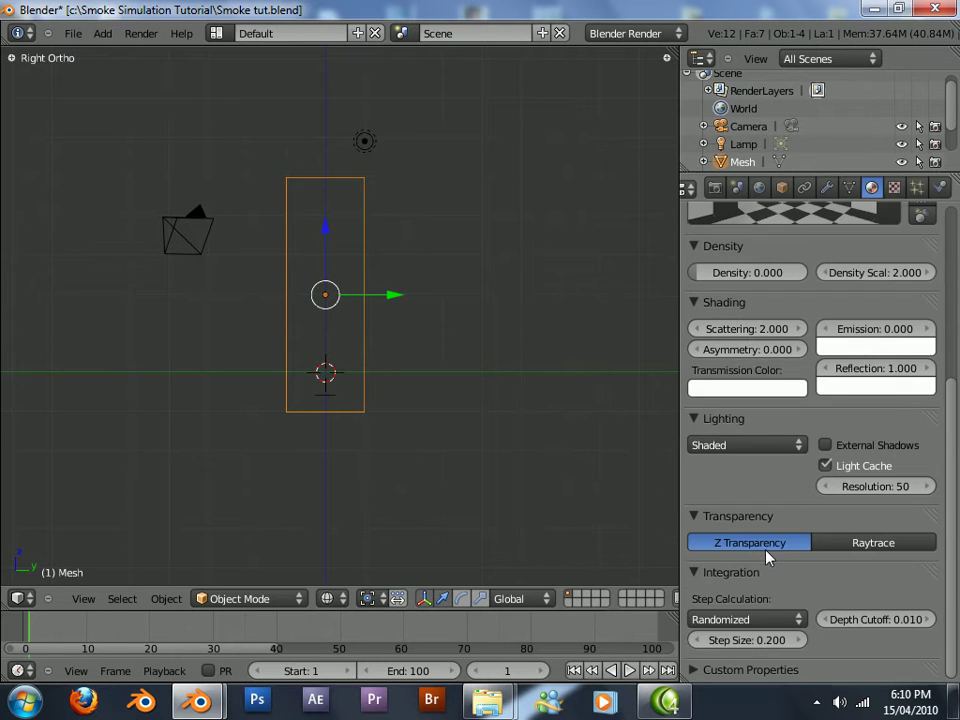
pyautogui.click(745, 644)
pyautogui.write('0.015')
pyautogui.press('Return')
# Collapse the Transparency and Lighting panels and rename the material 'smoke fire'.
pyautogui.click(697, 516)
pyautogui.click(696, 418)
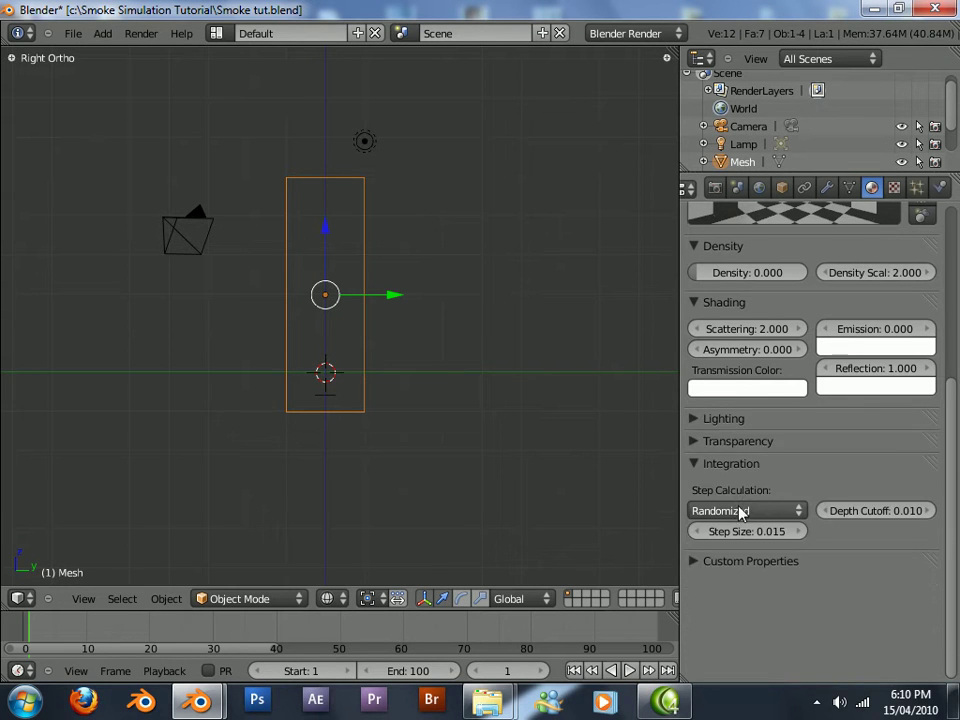
pyautogui.scroll(3, 751, 530)
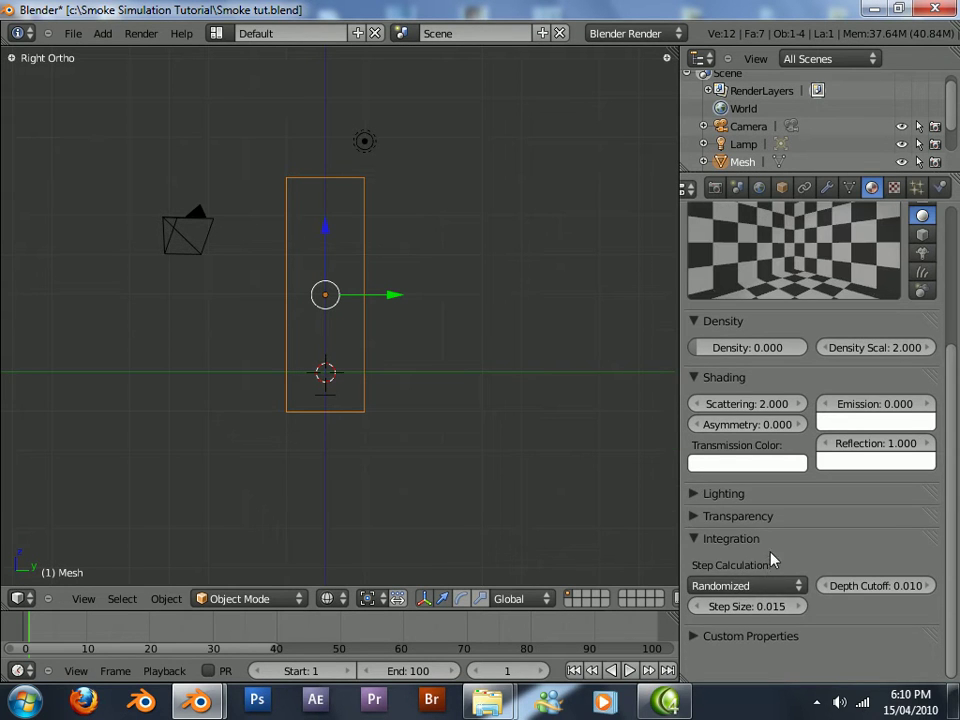
pyautogui.scroll(8, 778, 547)
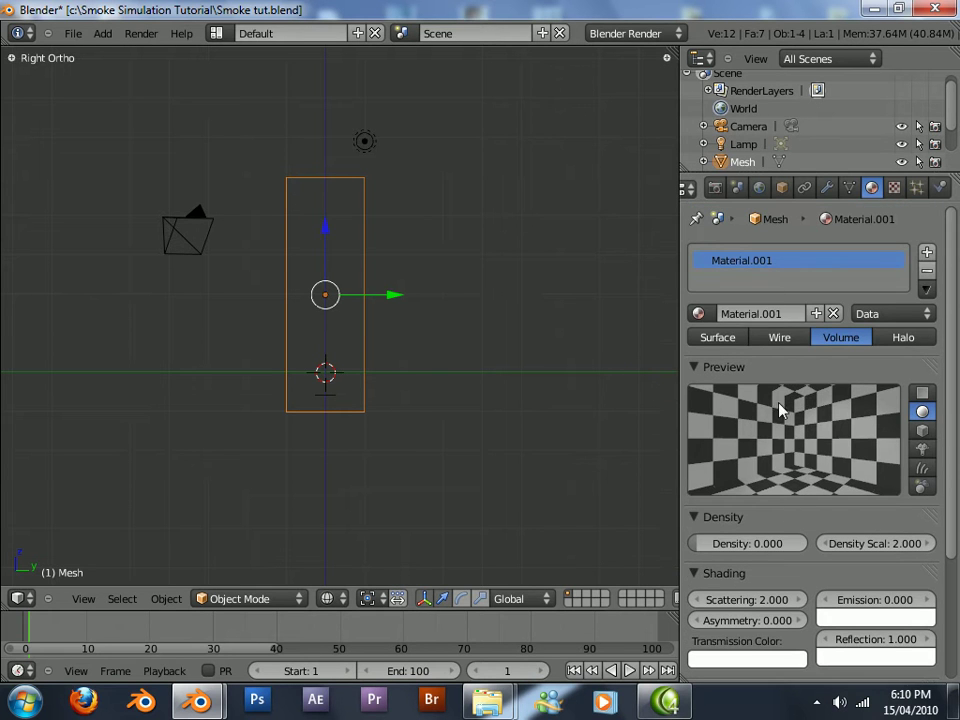
pyautogui.click(765, 314)
pyautogui.write('smoke fire')
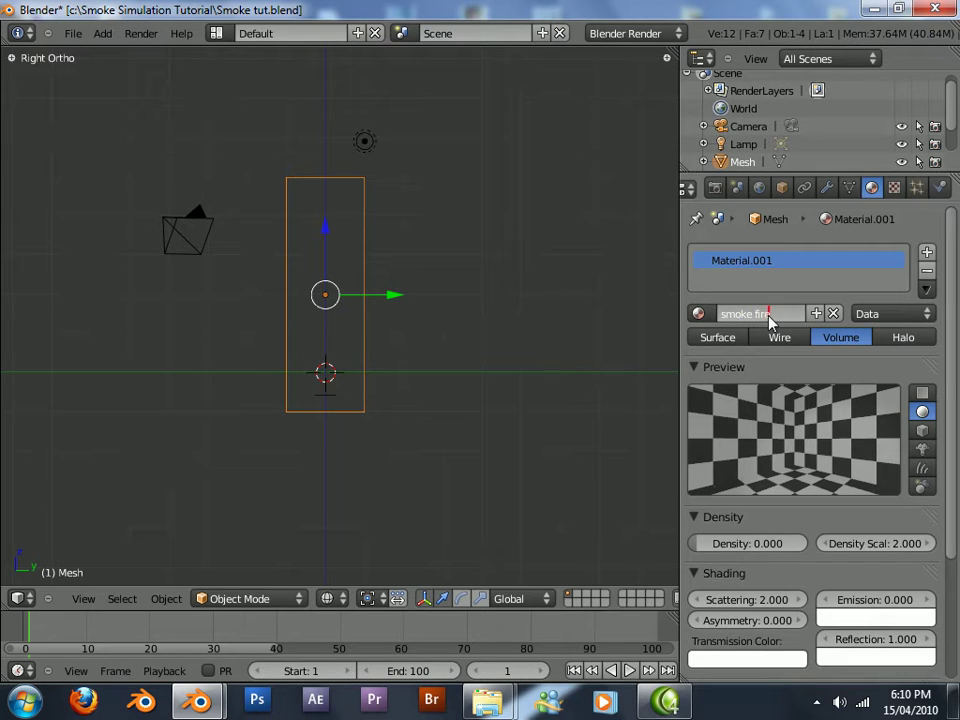
pyautogui.press('Return')
pyautogui.click(894, 188)
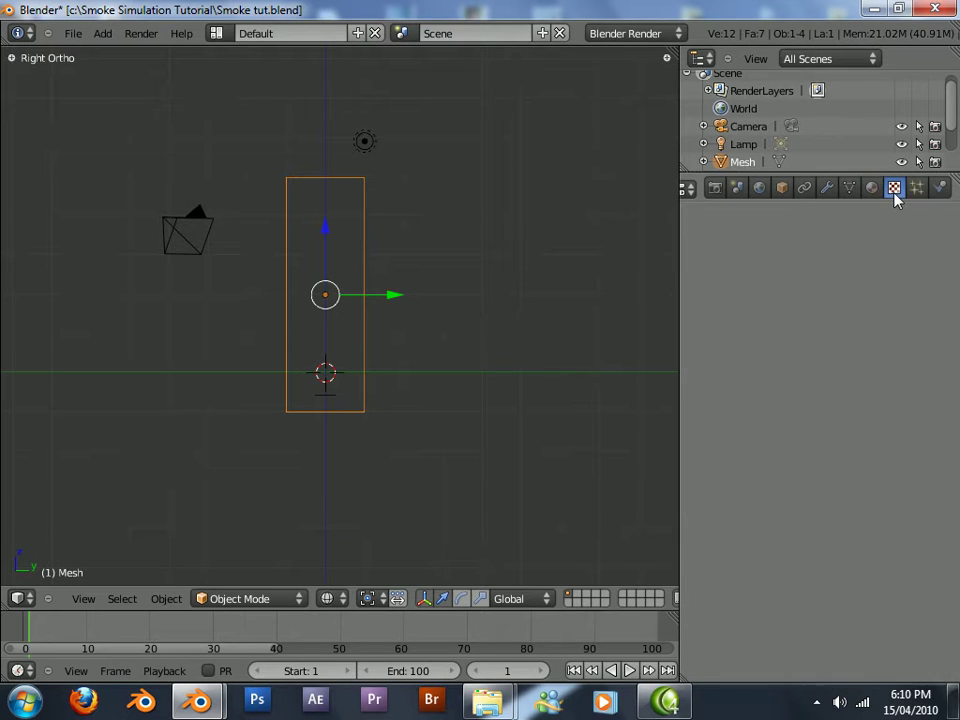
# Add a new Voxel Data texture to the material, named 'smoke'.
pyautogui.scroll(4, 285, 281)
pyautogui.scroll(-2, 489, 359)
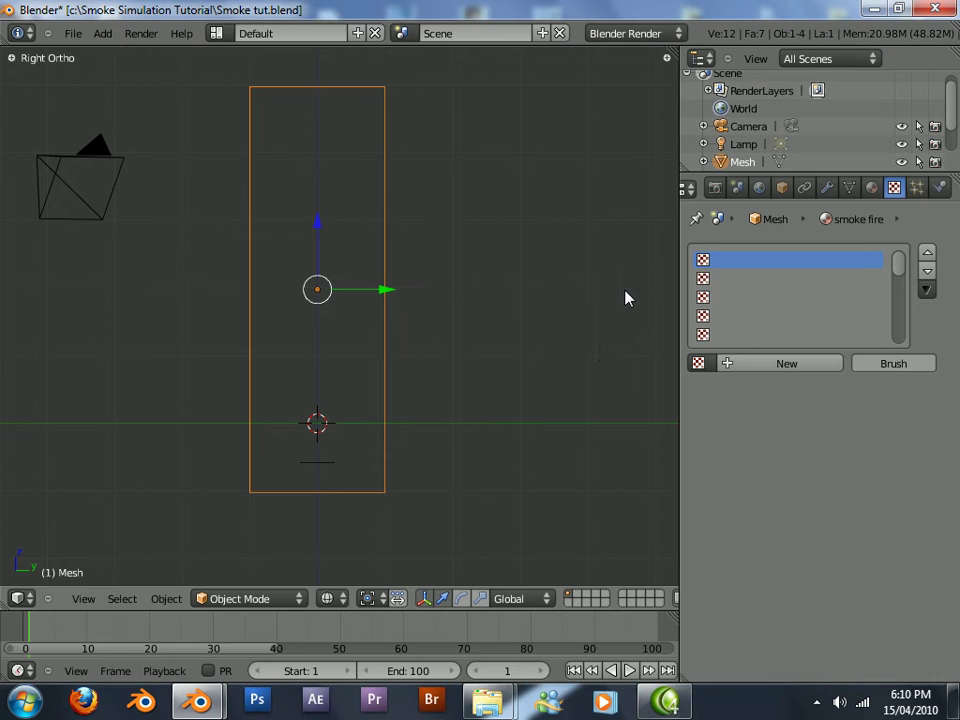
pyautogui.click(781, 363)
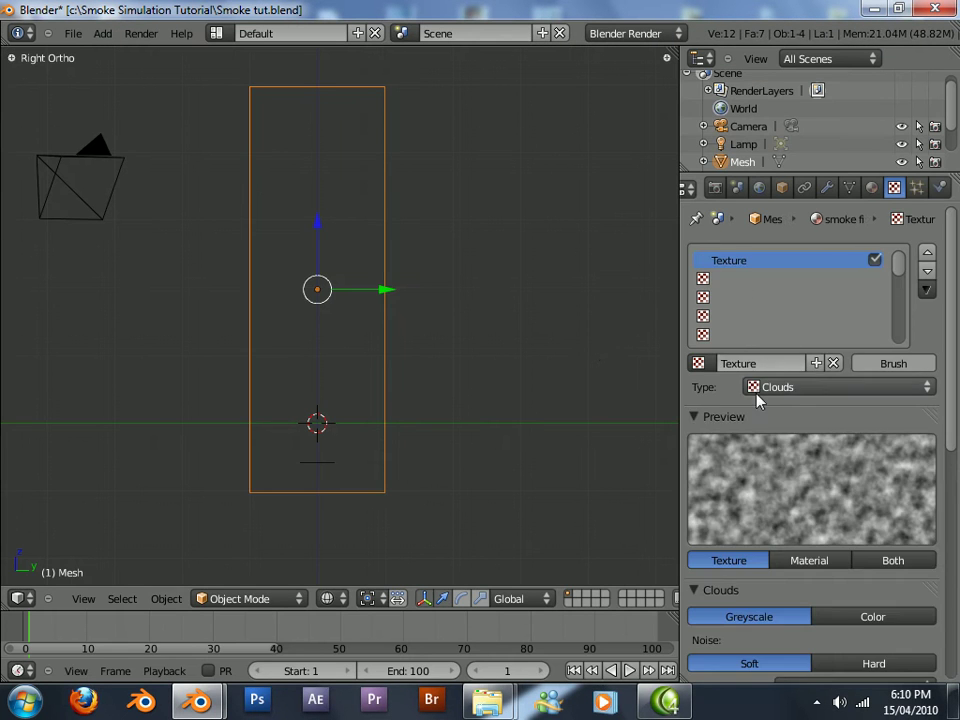
pyautogui.click(768, 387)
pyautogui.click(800, 79)
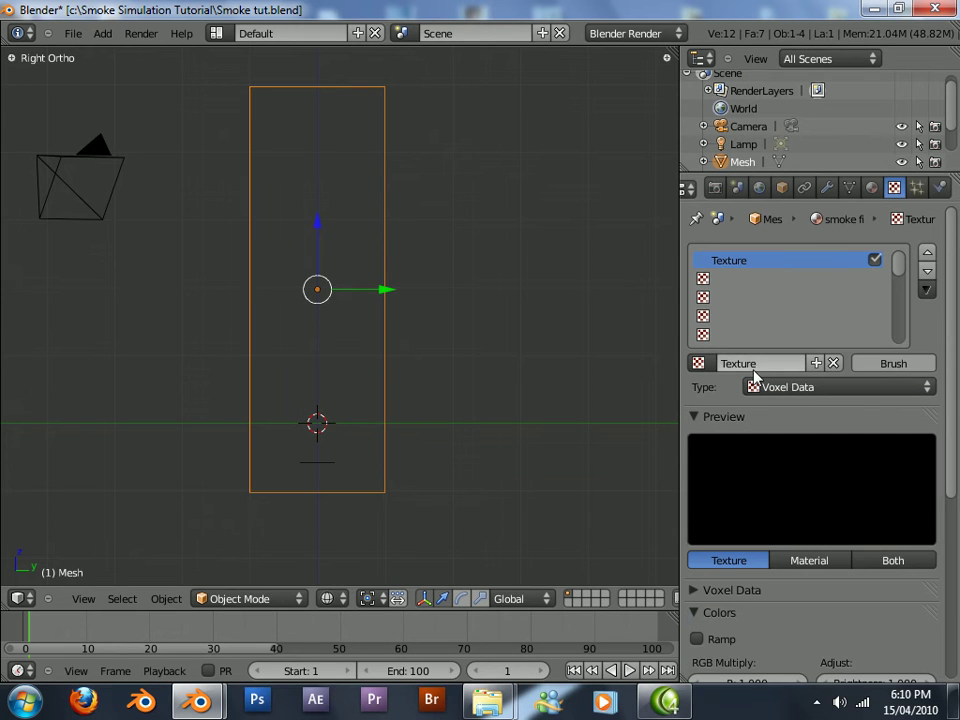
pyautogui.click(774, 365)
pyautogui.write('smoke')
pyautogui.press('Return')
# Set the smoke texture's Voxel Data domain object to Mesh.
pyautogui.scroll(-5, 776, 440)
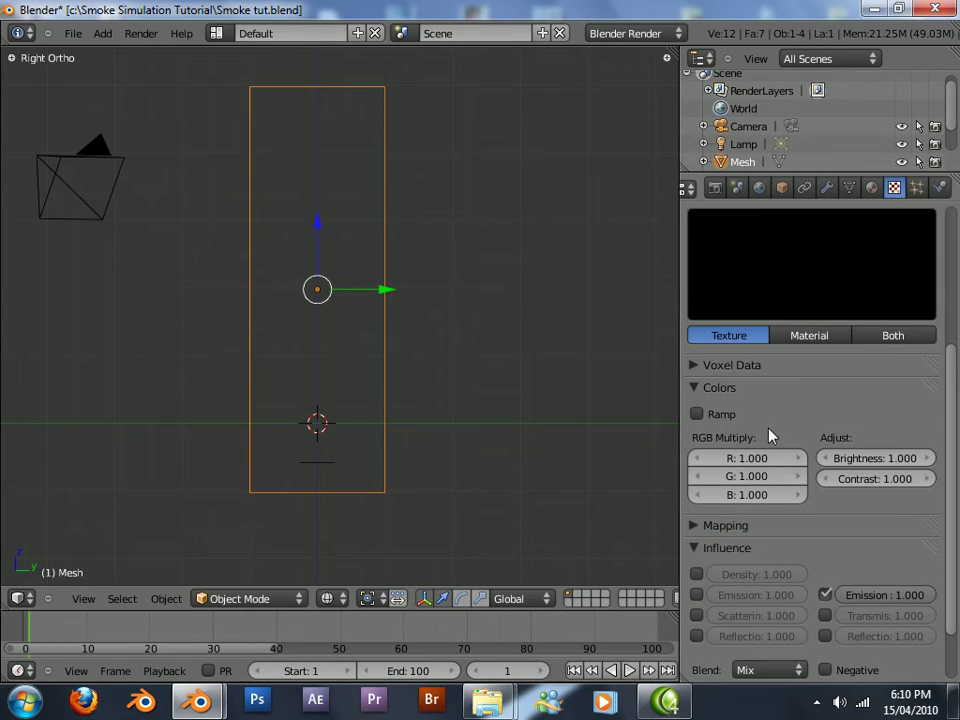
pyautogui.click(698, 367)
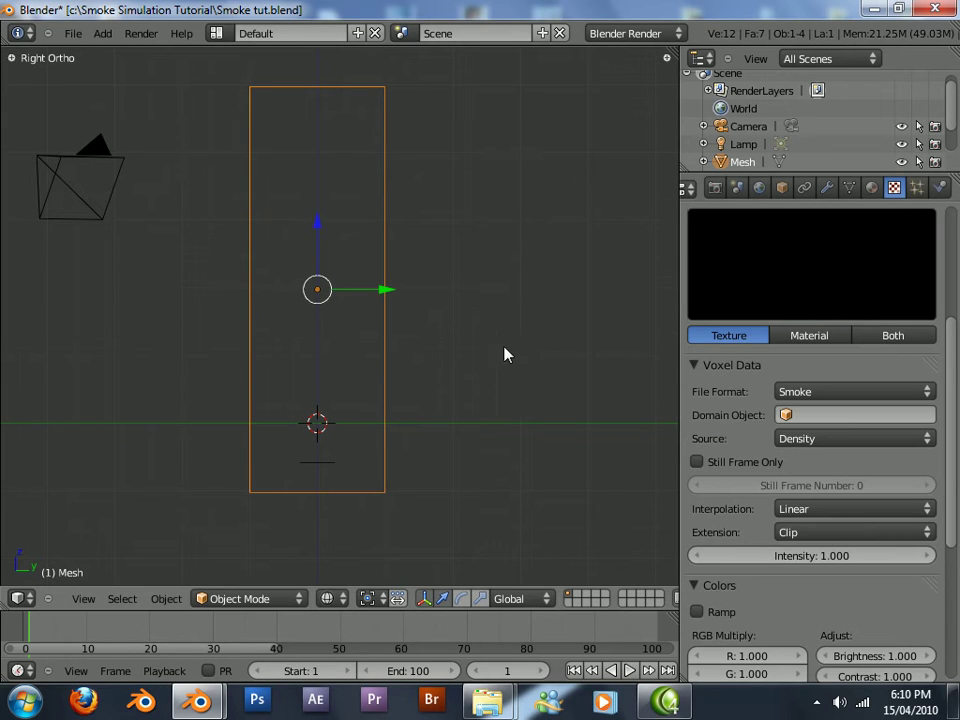
pyautogui.click(845, 415)
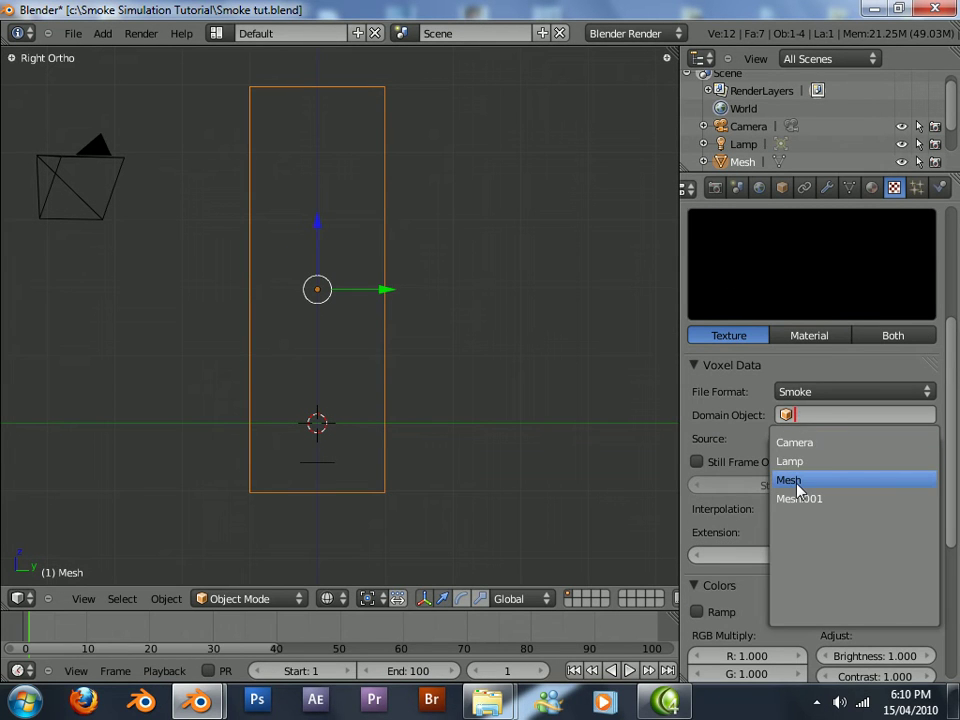
pyautogui.click(798, 482)
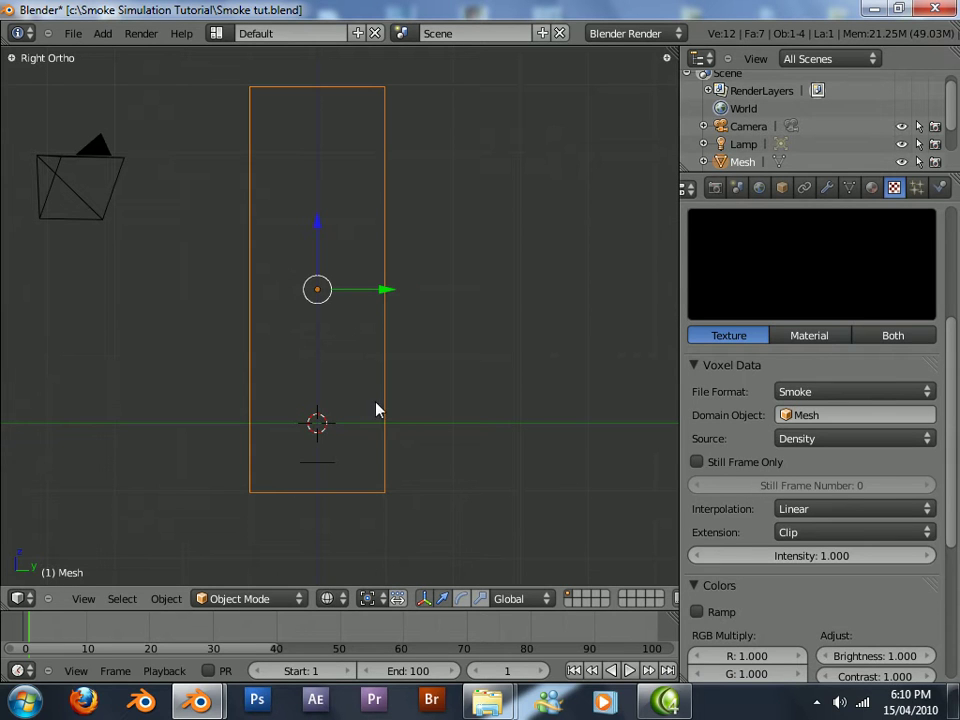
# Rename the Mesh object to 'domain' and Mesh.001 to 'emitter' in the Outliner.
pyautogui.scroll(-2, 745, 150)
pyautogui.doubleClick(744, 130)
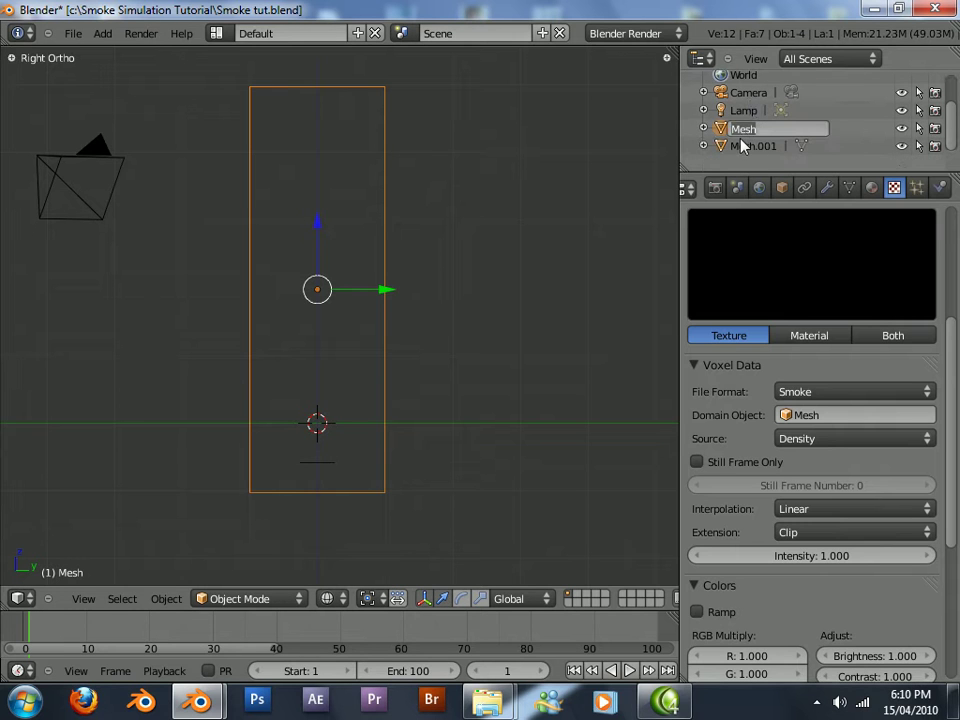
pyautogui.write('domi')
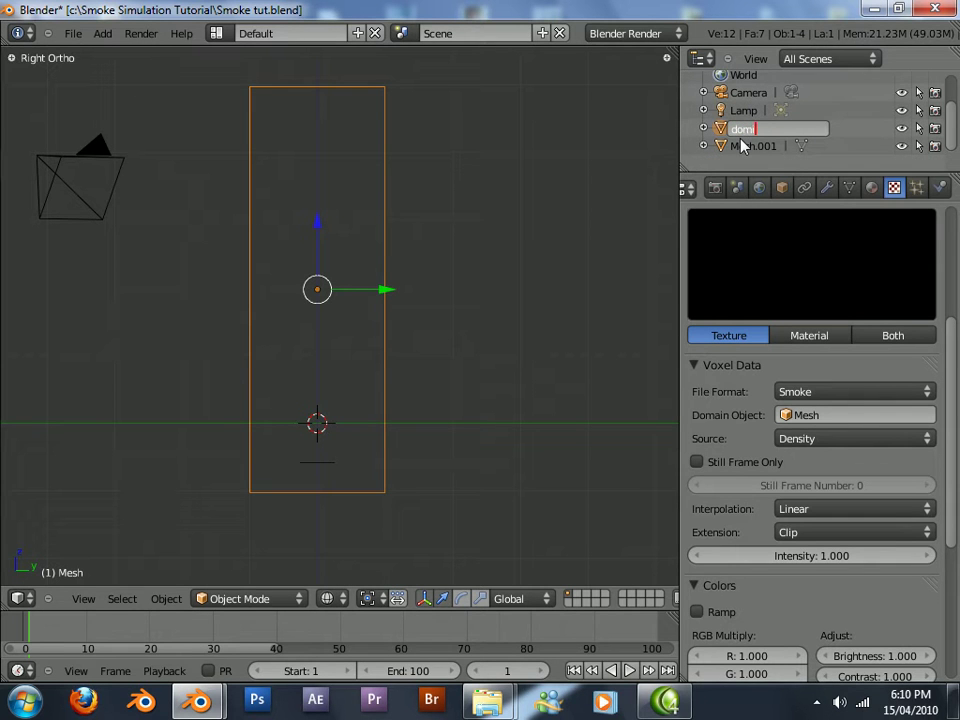
pyautogui.press('BackSpace')
pyautogui.write('ain')
pyautogui.press('Return')
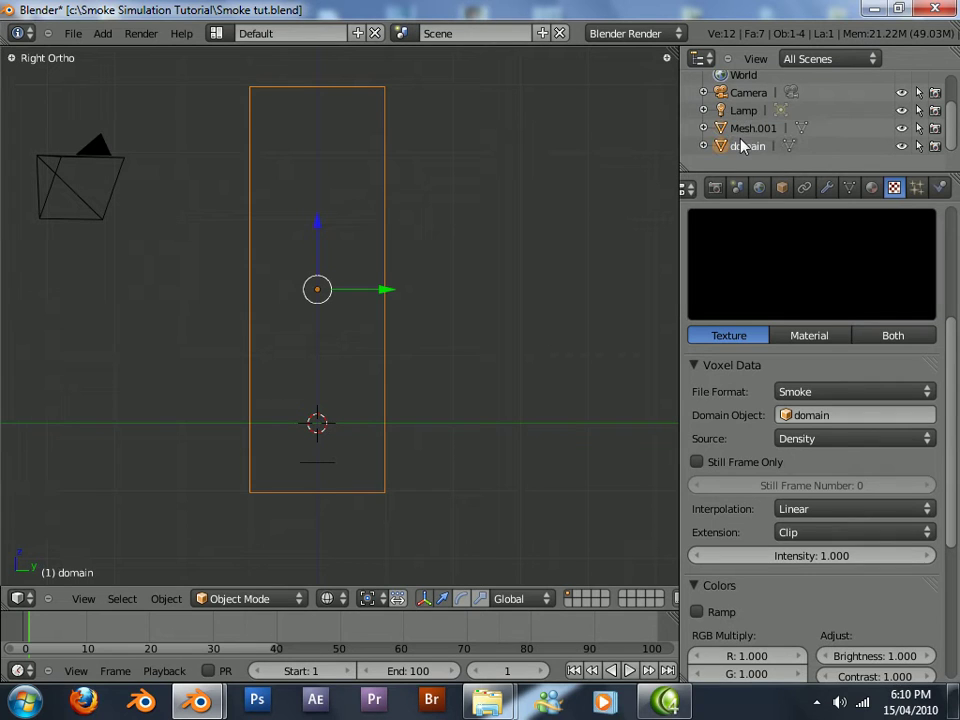
pyautogui.doubleClick(744, 130)
pyautogui.write('emitter')
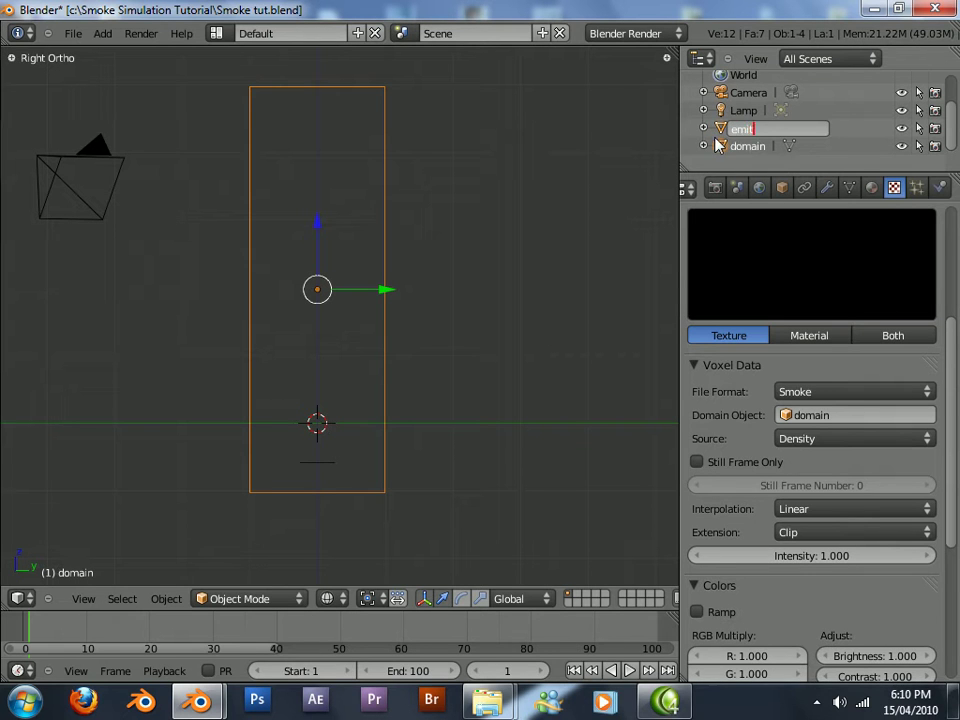
pyautogui.press('Return')
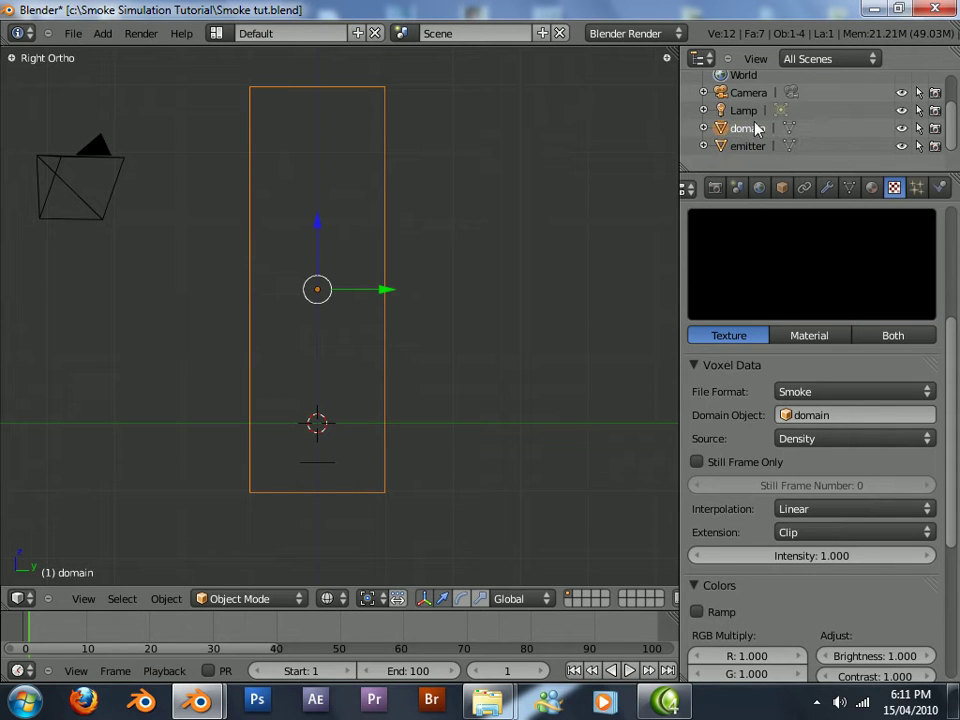
# Enable Density influence for the smoke texture.
pyautogui.scroll(-1, 770, 330)
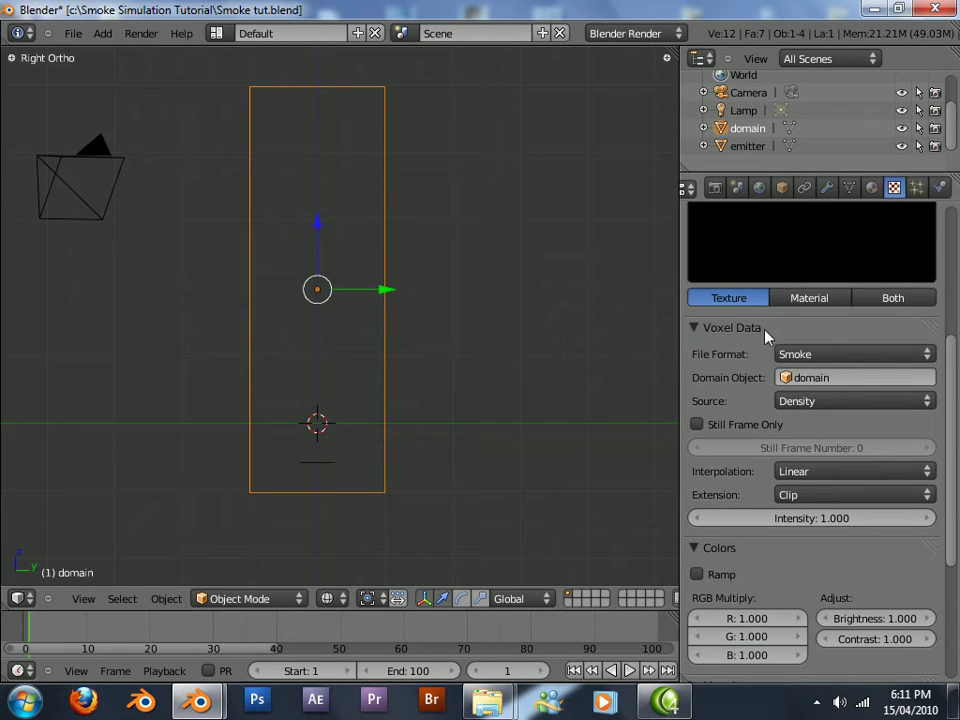
pyautogui.scroll(-6, 688, 381)
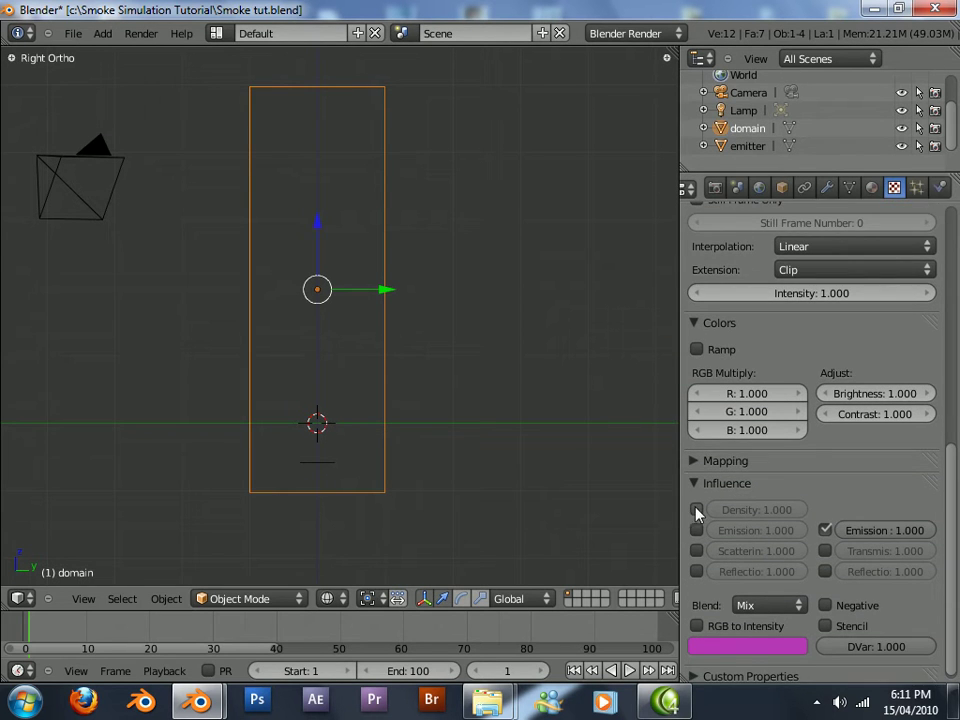
pyautogui.scroll(11, 827, 429)
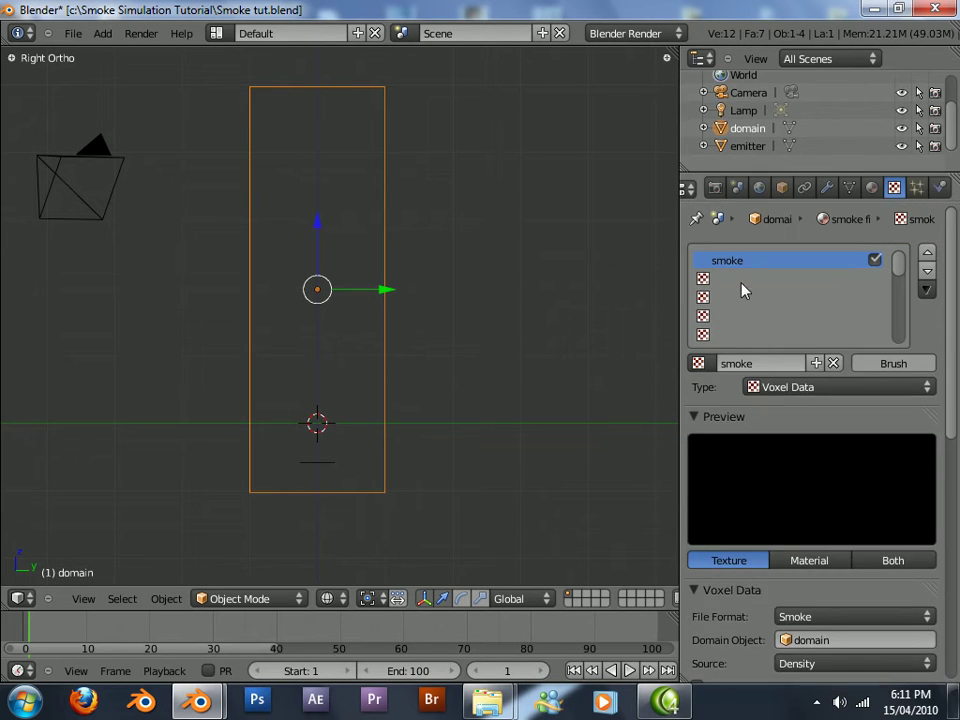
pyautogui.scroll(-13, 803, 388)
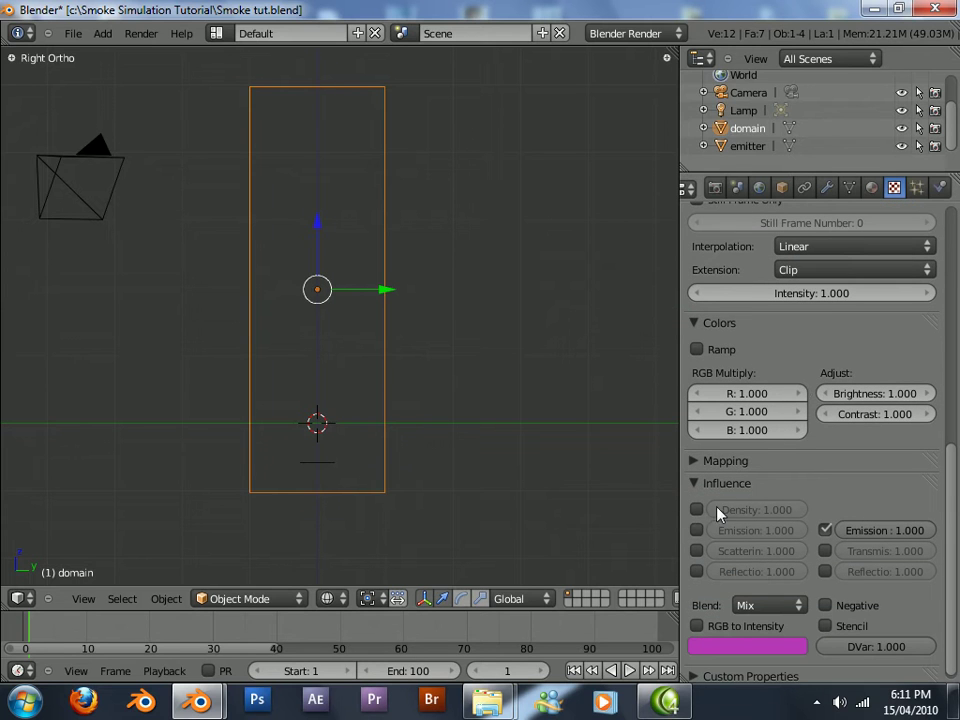
pyautogui.click(697, 510)
pyautogui.scroll(-1, 818, 496)
pyautogui.scroll(10, 855, 470)
# Create a second Voxel Data texture named 'fire' in the empty slot.
pyautogui.click(733, 279)
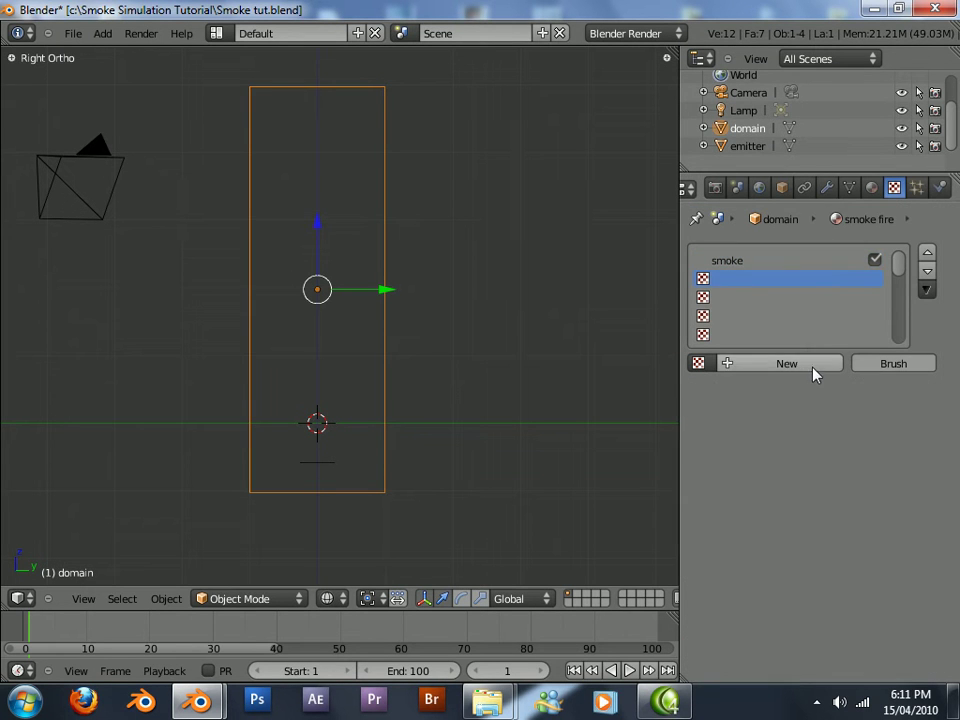
pyautogui.click(800, 363)
pyautogui.click(805, 387)
pyautogui.click(812, 84)
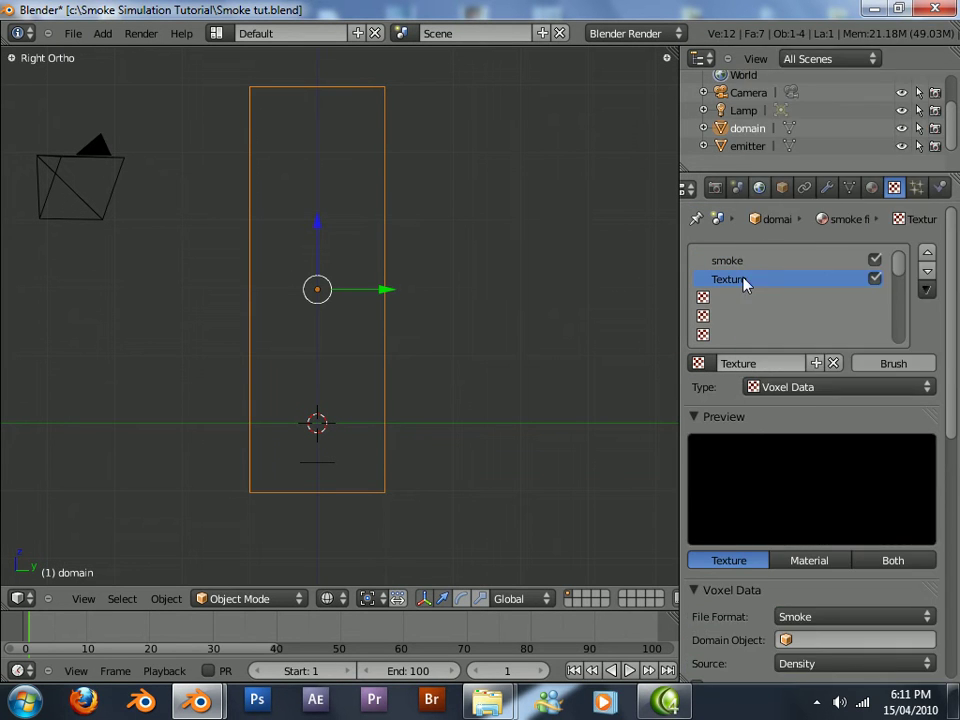
pyautogui.write('fire')
pyautogui.press('Return')
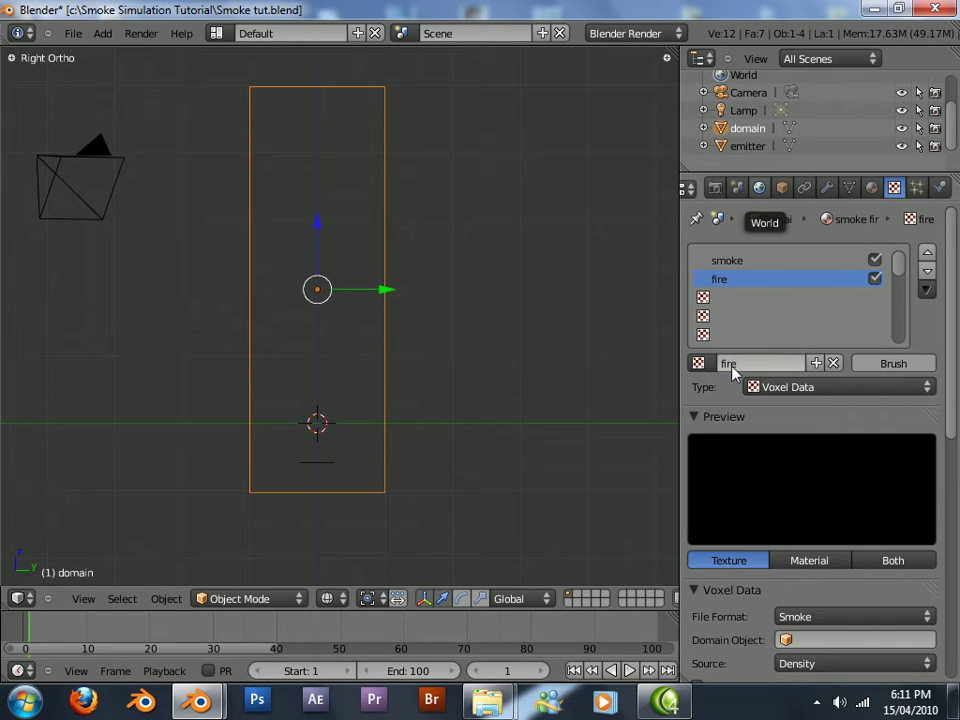
# Read the fire texture's voxels from domain and set Emission influence to 7.000.
pyautogui.scroll(-3, 838, 563)
pyautogui.click(832, 527)
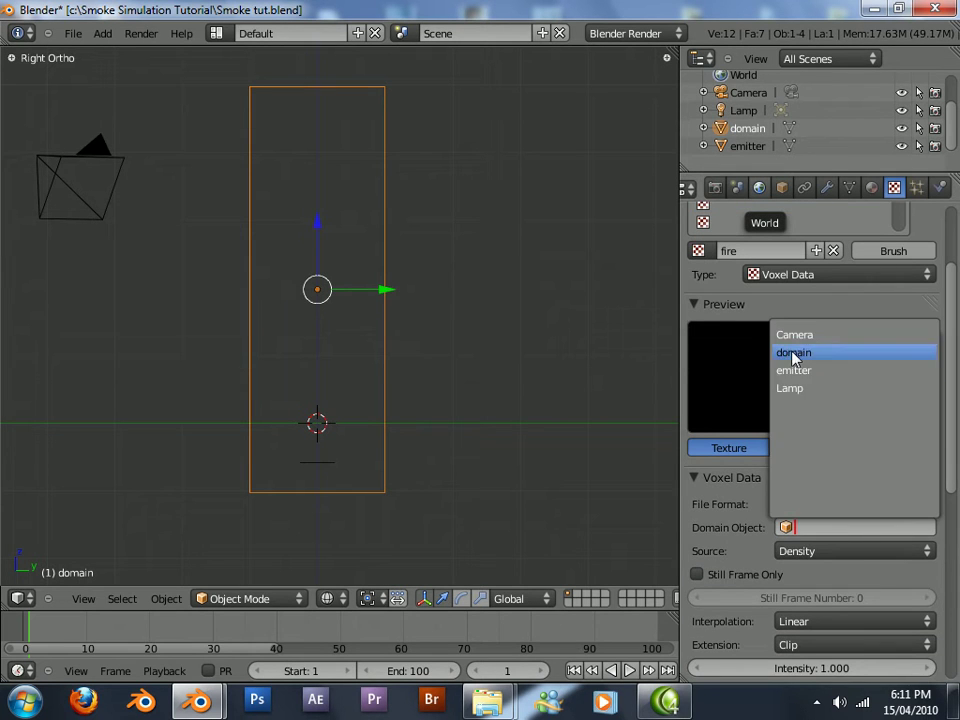
pyautogui.click(864, 352)
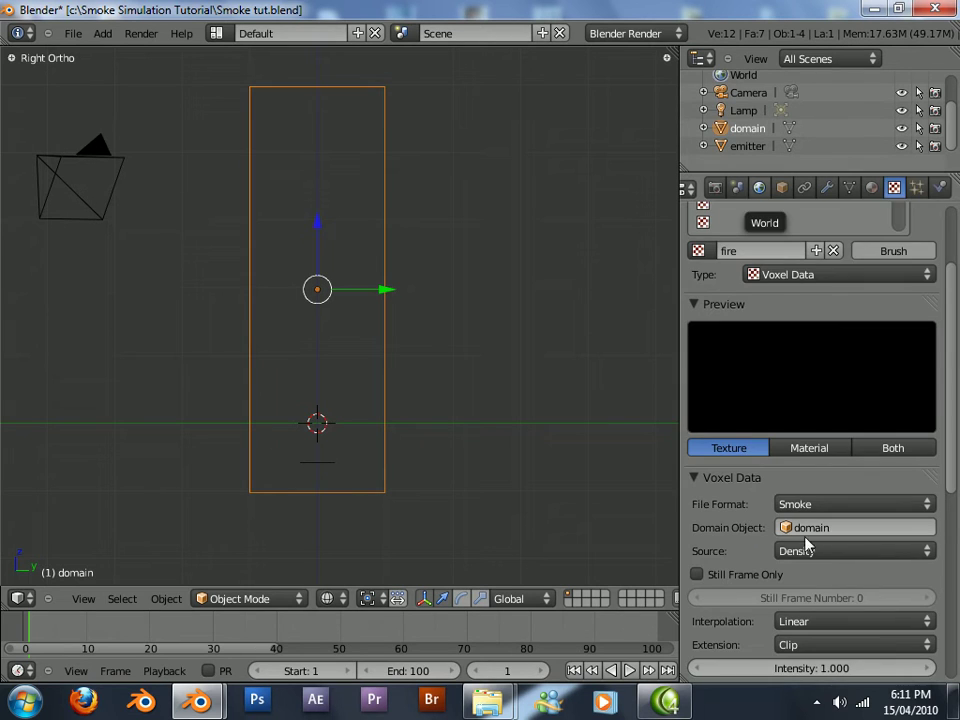
pyautogui.scroll(-10, 808, 546)
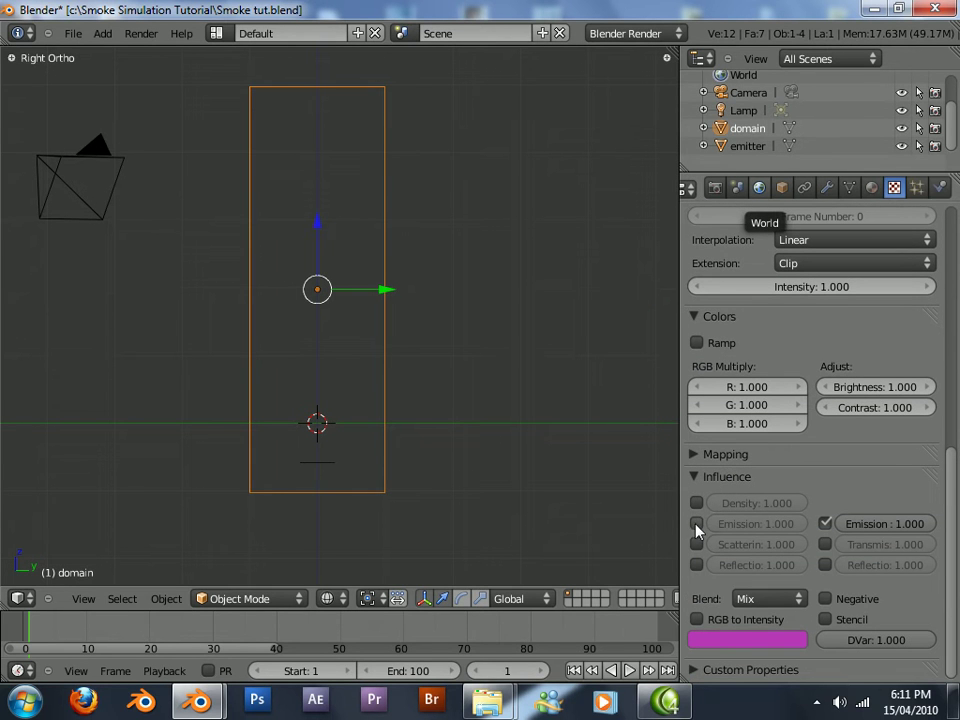
pyautogui.click(697, 524)
pyautogui.click(706, 524)
pyautogui.write('7')
pyautogui.press('Return')
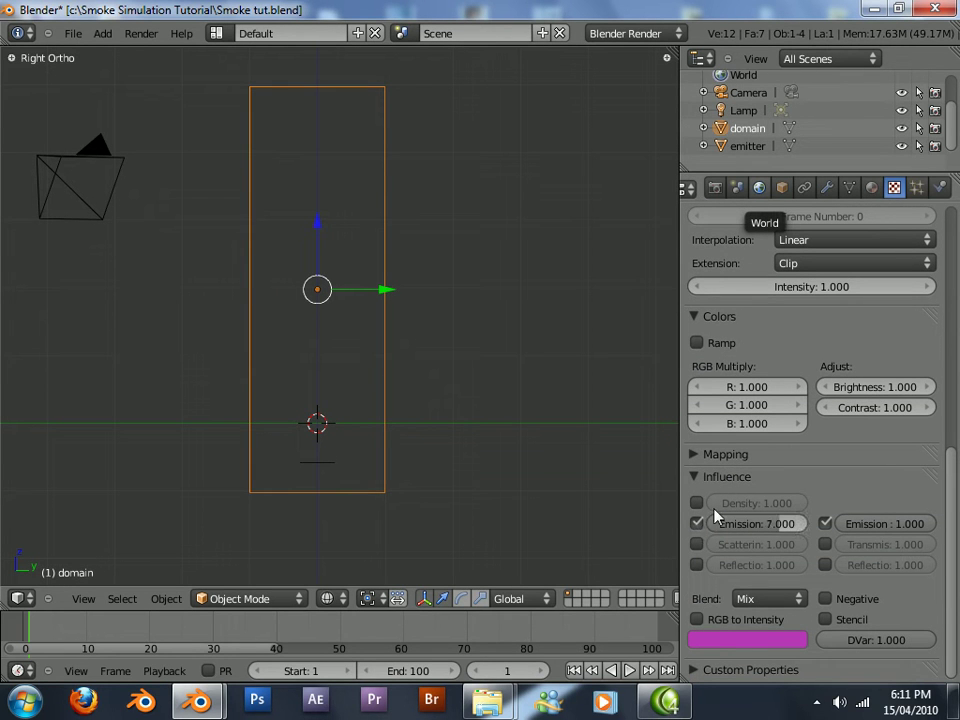
pyautogui.scroll(3, 750, 482)
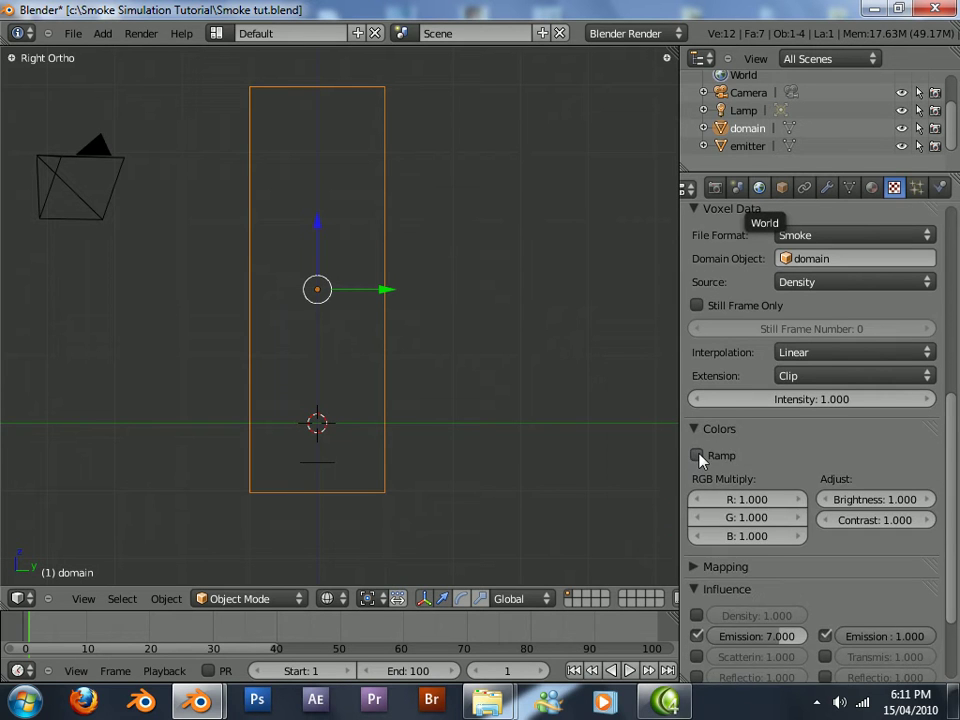
# Enable a colour ramp on the fire texture and slide the black stop toward the right end.
pyautogui.click(698, 456)
pyautogui.click(934, 506)
pyautogui.click(840, 535)
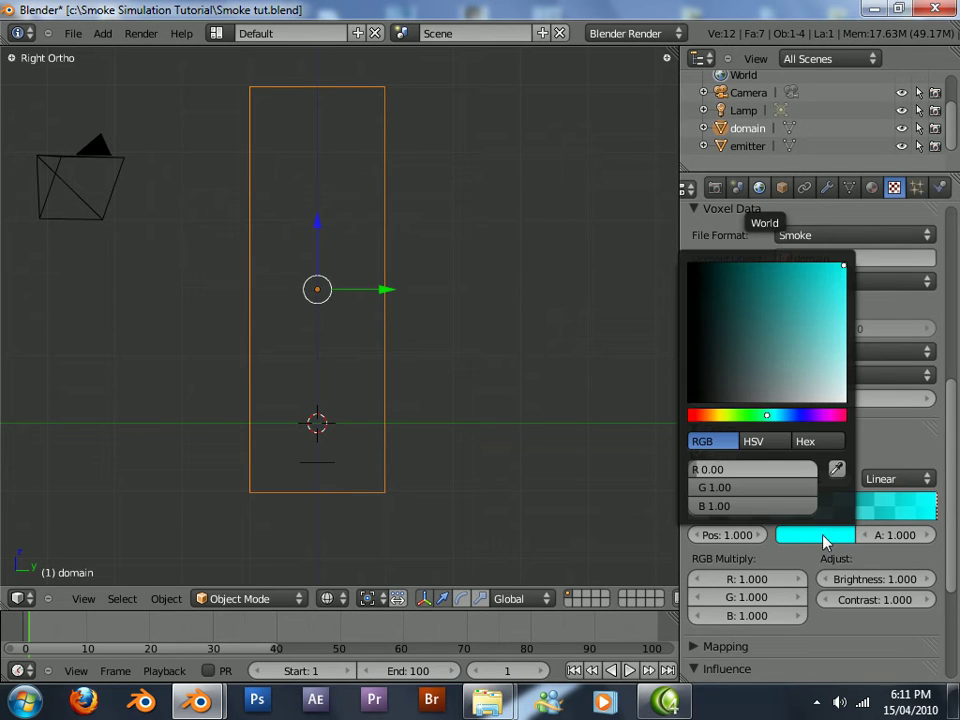
pyautogui.moveTo(760, 469); pyautogui.dragTo(900, 450)
pyautogui.scroll(-5, 814, 561)
pyautogui.scroll(4, 790, 510)
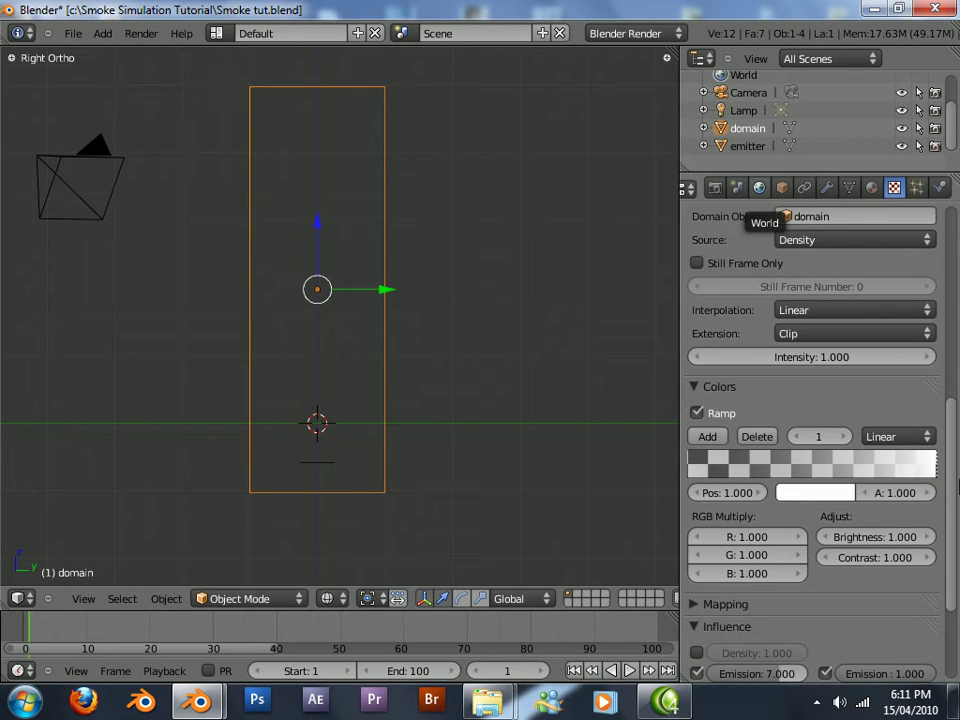
pyautogui.moveTo(702, 472); pyautogui.dragTo(922, 470)
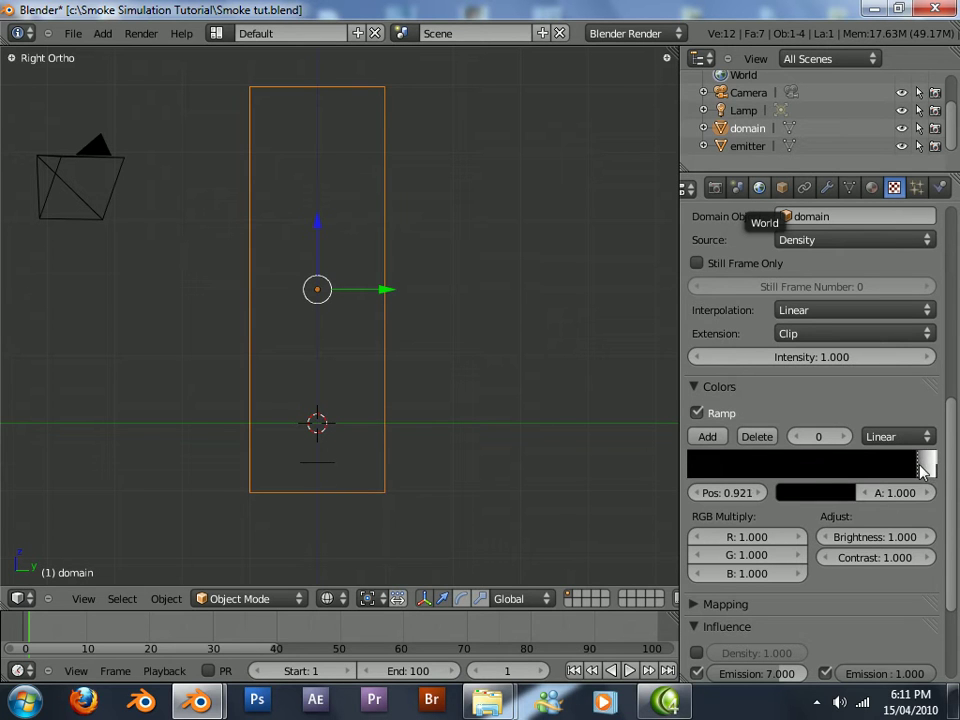
# Colour that ramp stop orange with hex FE7300.
pyautogui.click(815, 493)
pyautogui.click(826, 400)
pyautogui.click(776, 429)
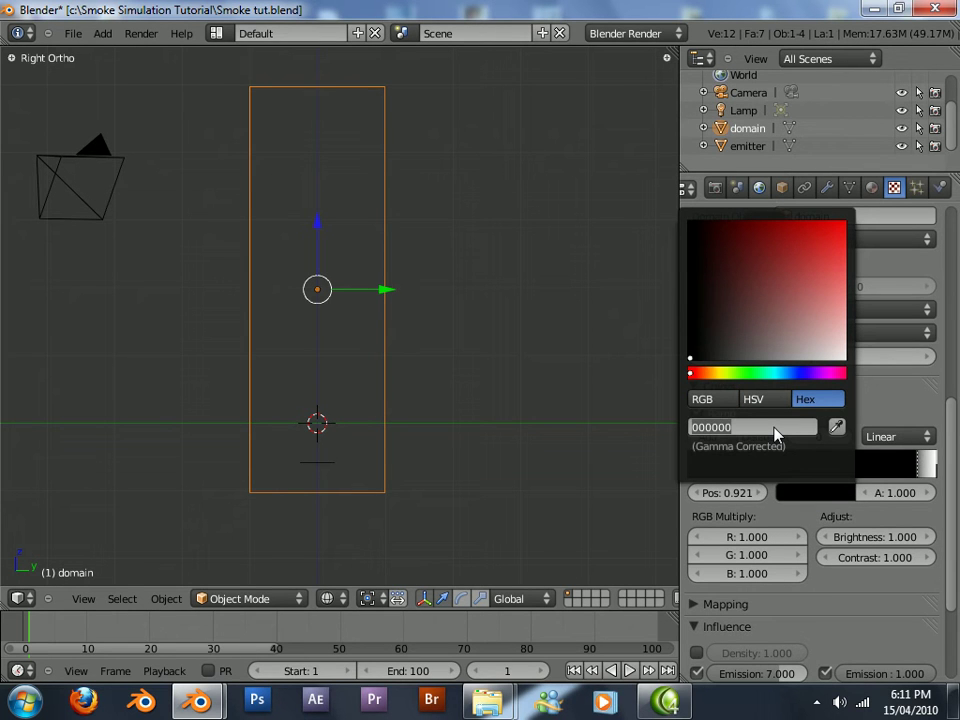
pyautogui.write('fe')
pyautogui.write('7300')
pyautogui.press('Return')
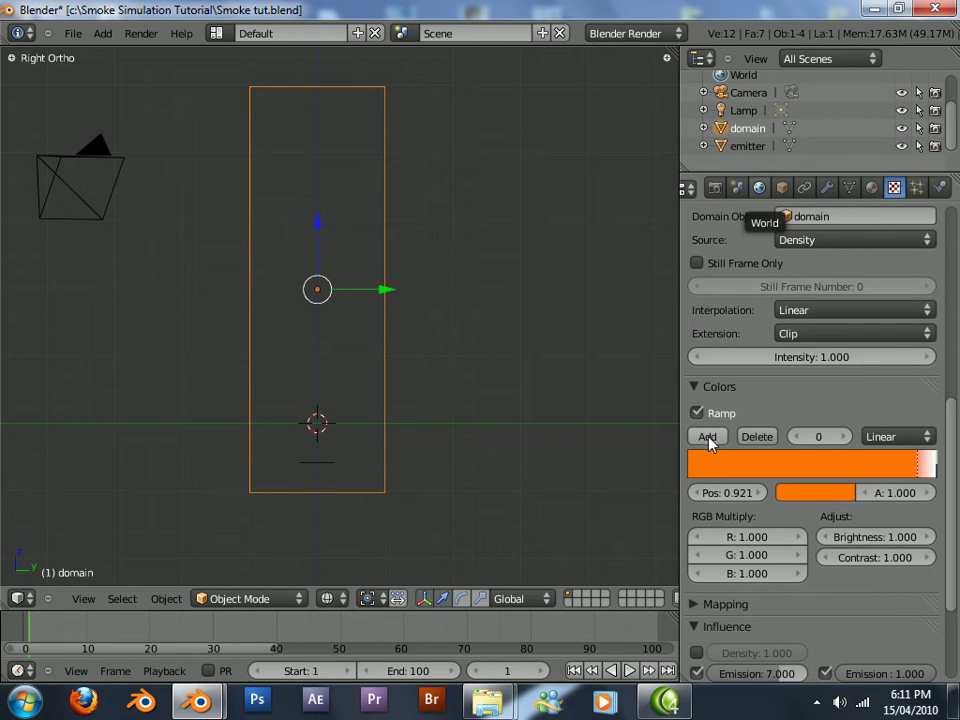
# Add a ramp stop at about 0.74 coloured FF5900.
pyautogui.click(708, 443)
pyautogui.moveTo(804, 468); pyautogui.dragTo(866, 480)
pyautogui.click(836, 500)
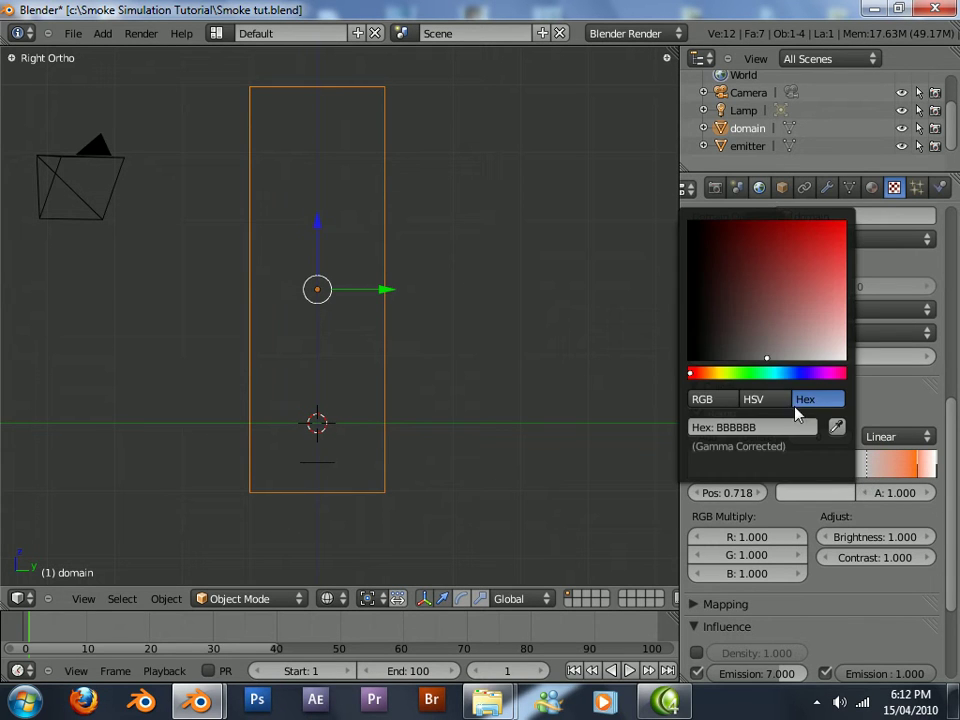
pyautogui.click(714, 430)
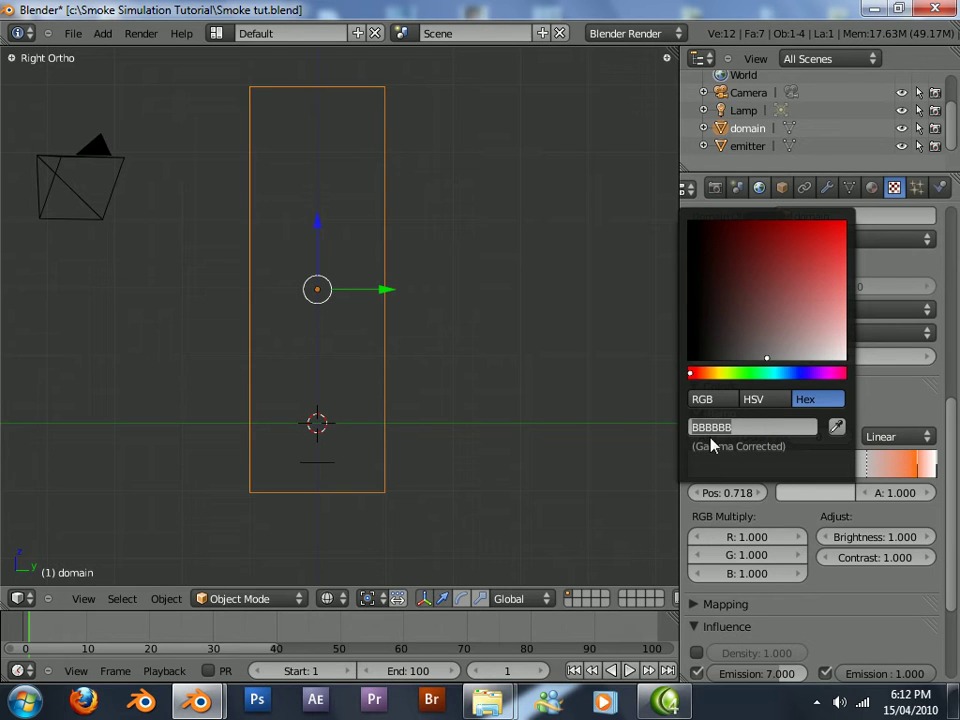
pyautogui.write('ff5900')
pyautogui.press('Return')
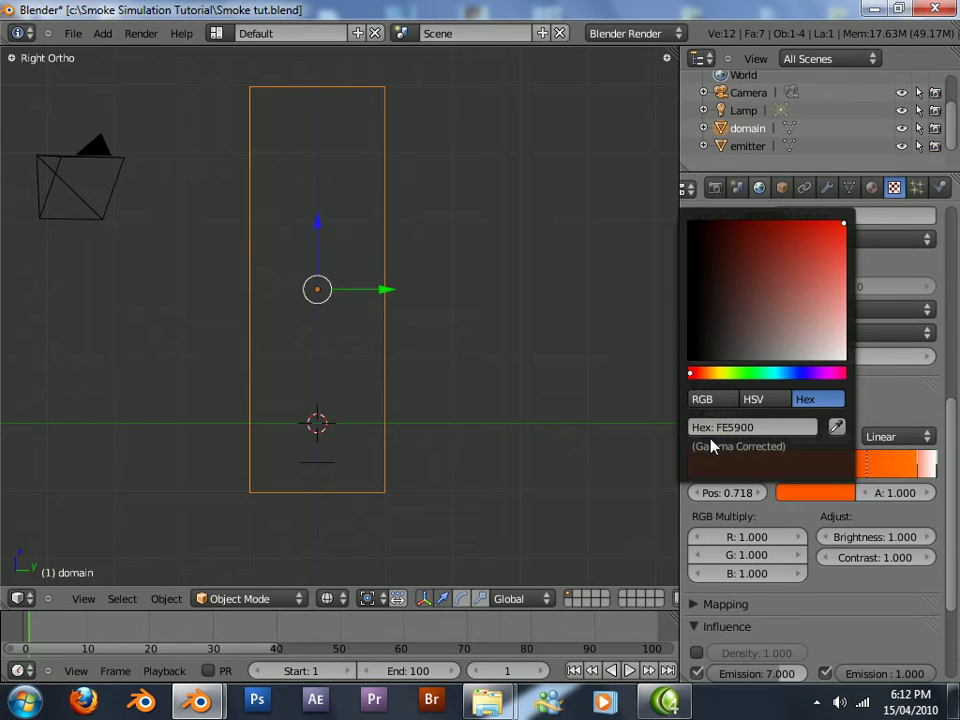
# Add a red ramp stop at about 0.56 and pull the orange stop to 0.955.
pyautogui.click(724, 437)
pyautogui.moveTo(812, 465); pyautogui.dragTo(805, 492)
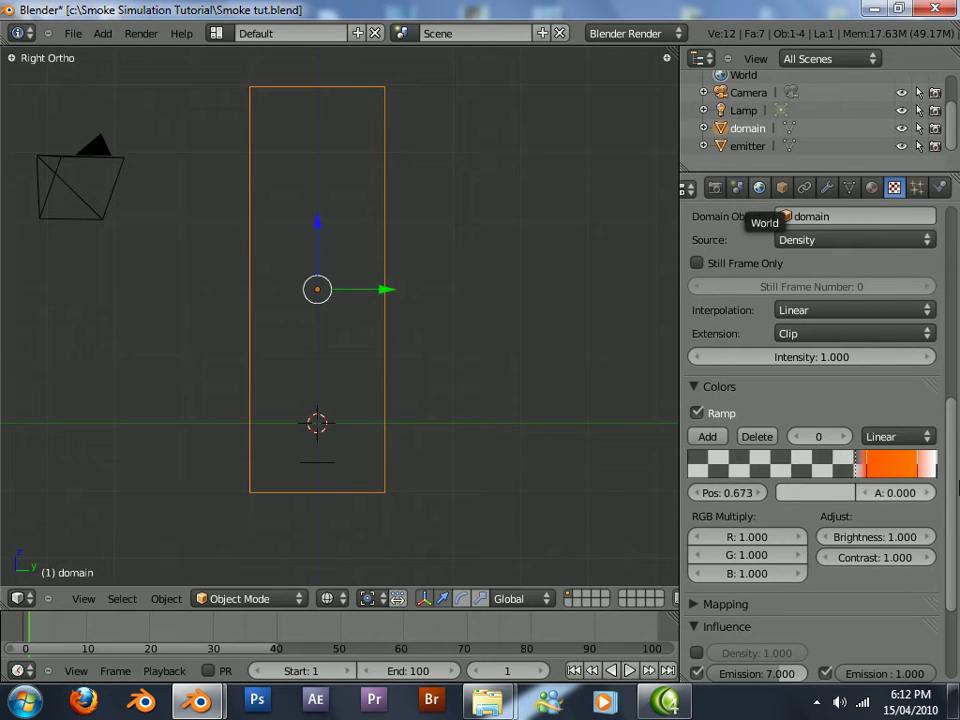
pyautogui.click(815, 500)
pyautogui.moveTo(810, 320); pyautogui.dragTo(895, 130)
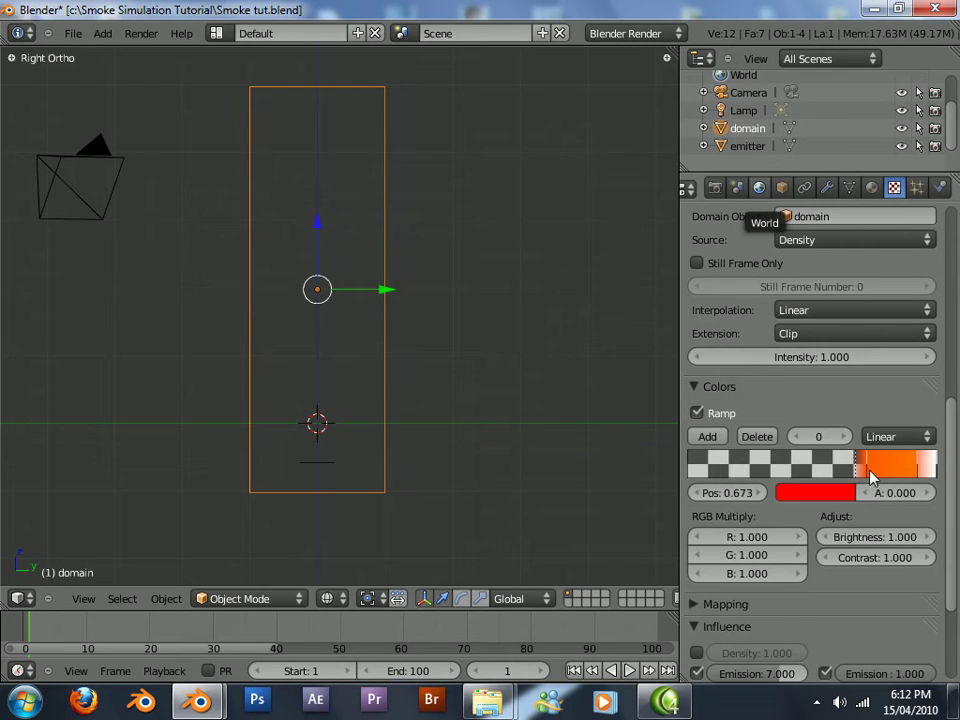
pyautogui.click(868, 478)
pyautogui.moveTo(866, 478); pyautogui.dragTo(834, 480)
pyautogui.moveTo(921, 468); pyautogui.dragTo(928, 470)
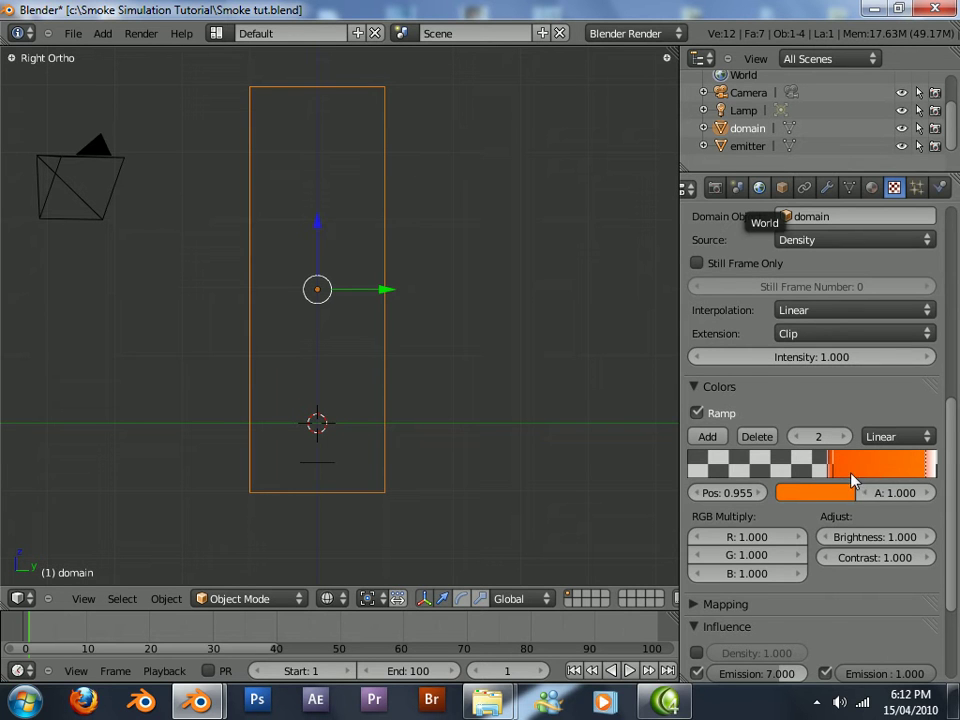
pyautogui.scroll(-4, 793, 583)
pyautogui.scroll(8, 765, 561)
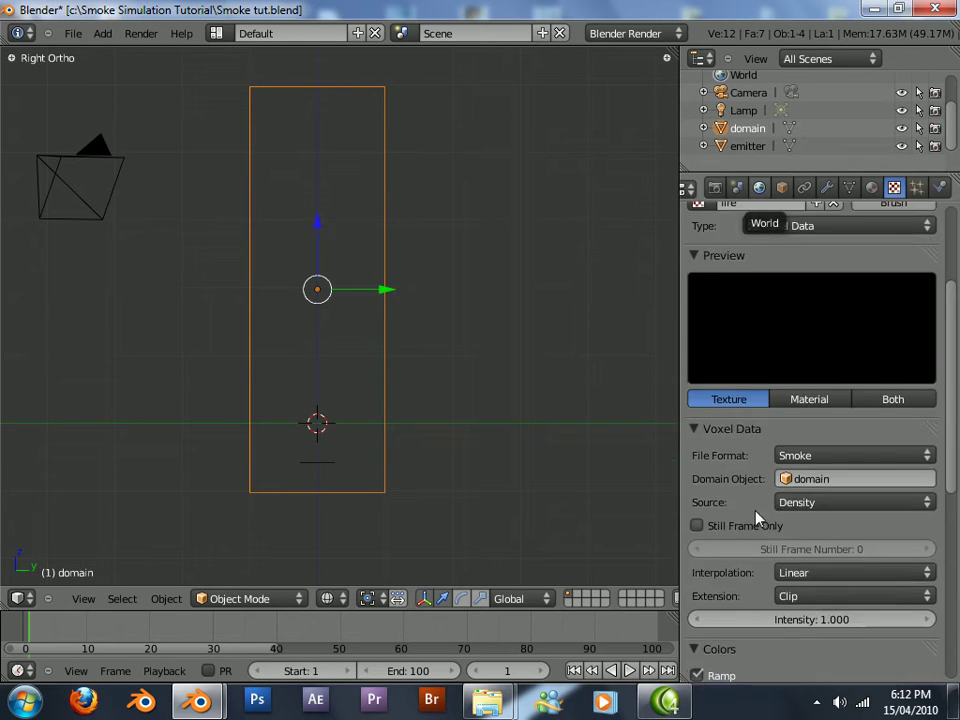
pyautogui.scroll(3, 640, 400)
pyautogui.scroll(-6, 540, 400)
# Select the emitter and add a particle system named 'smoke'.
pyautogui.scroll(3, 400, 455)
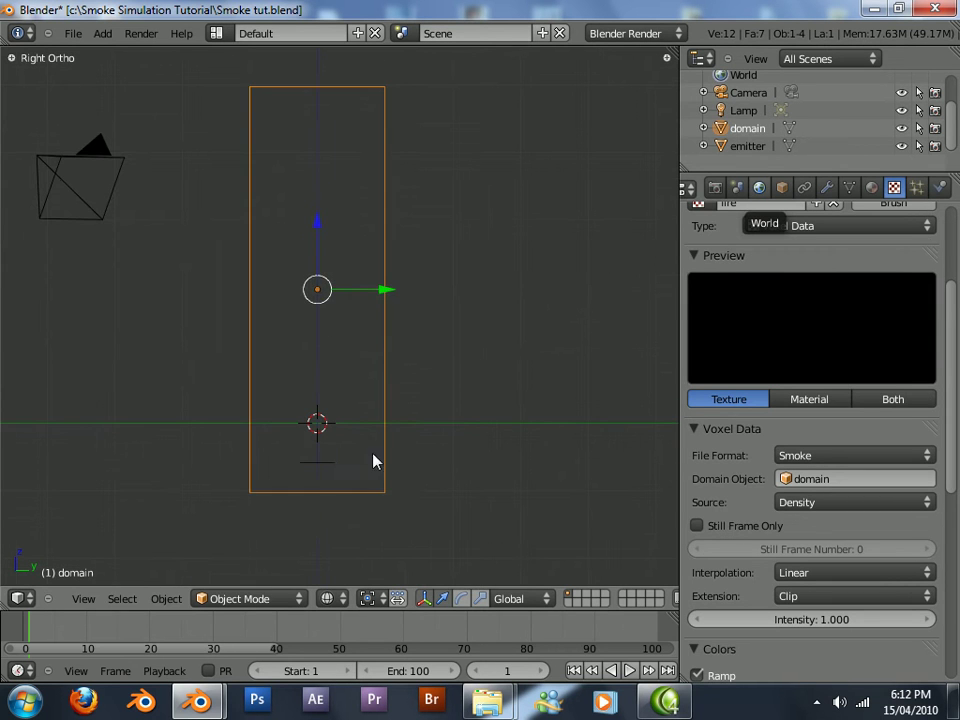
pyautogui.rightClick(318, 471)
pyautogui.moveTo(570, 332); pyautogui.dragTo(280, 457, button='middle')
pyautogui.moveTo(255, 384); pyautogui.dragTo(204, 409, button='middle')
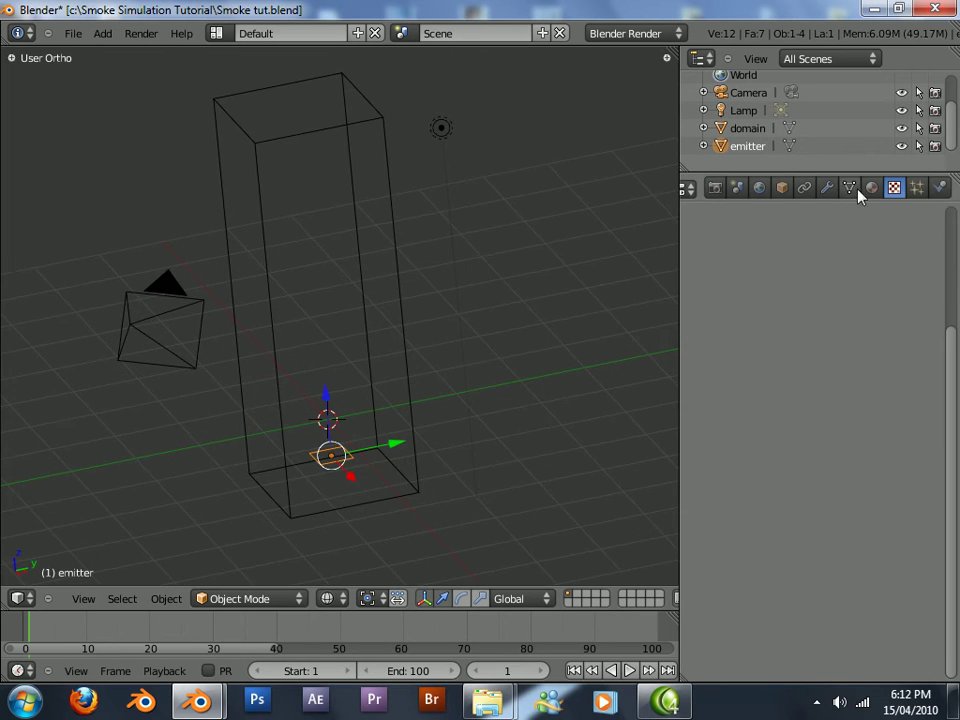
pyautogui.click(917, 188)
pyautogui.click(926, 258)
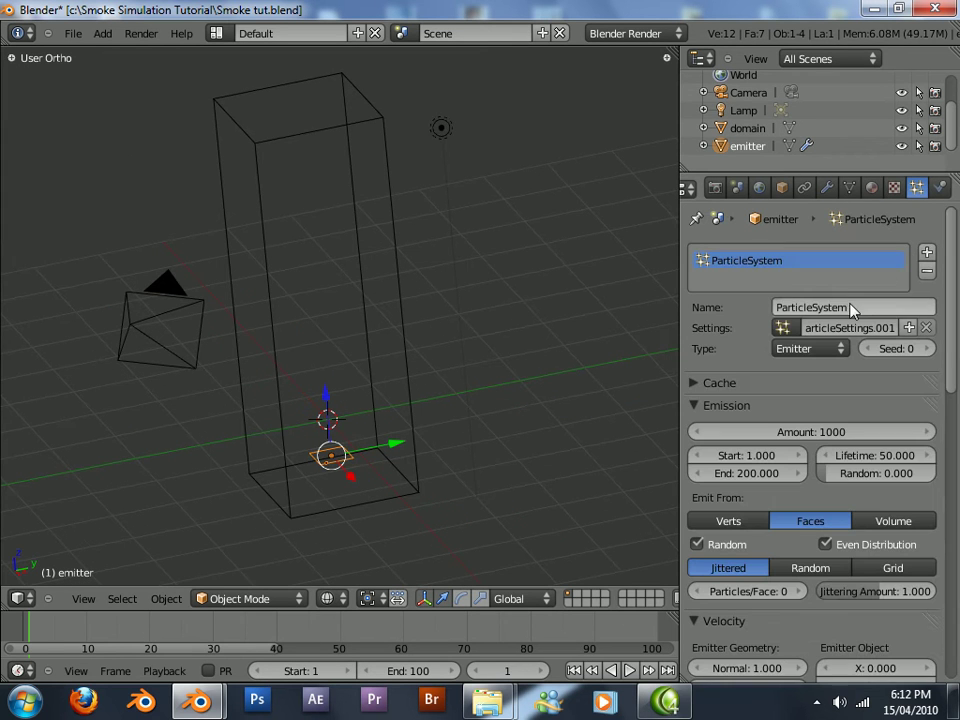
pyautogui.click(846, 310)
pyautogui.write('smoke')
pyautogui.press('Return')
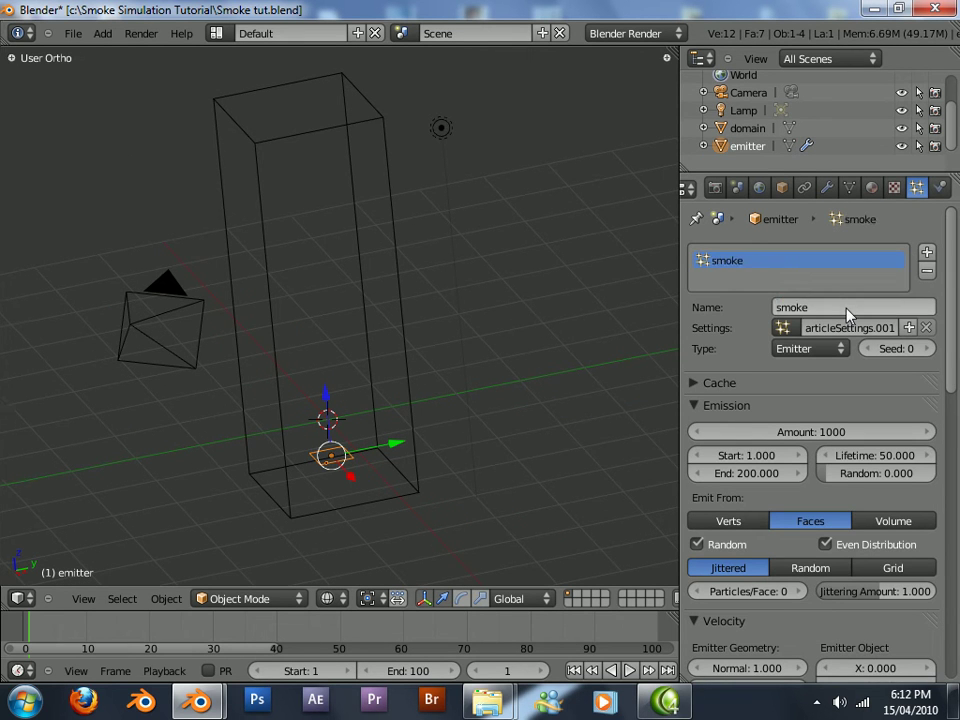
# Set the particles to amount 80000, end frame 100, lifetime 1, emitted randomly from faces.
pyautogui.click(805, 433)
pyautogui.write('80000')
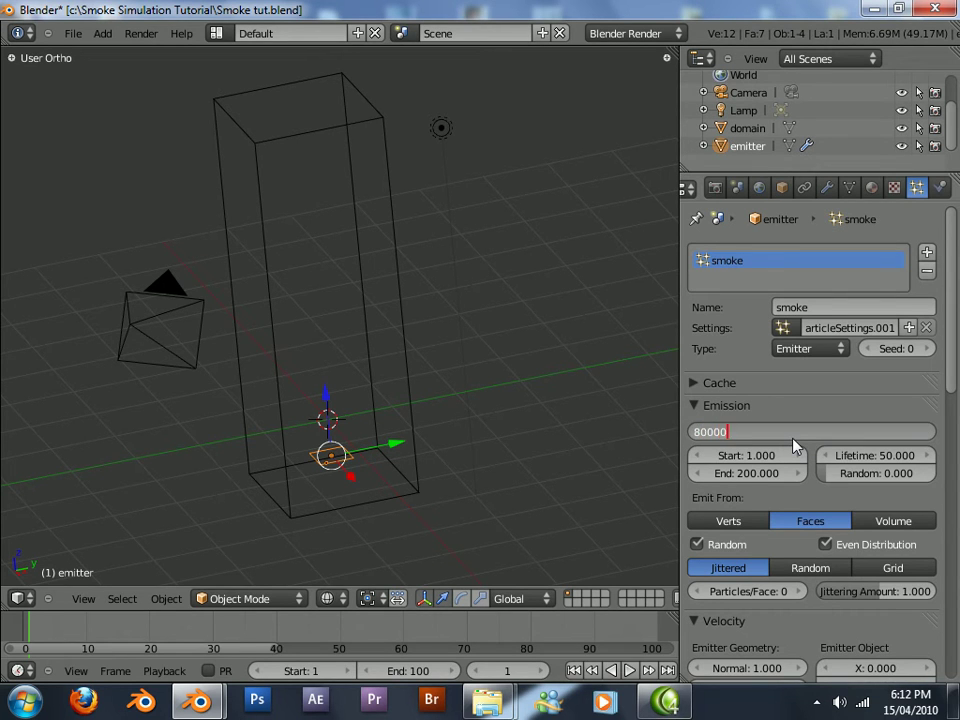
pyautogui.press('Return')
pyautogui.click(755, 484)
pyautogui.write('100')
pyautogui.press('Return')
pyautogui.click(862, 458)
pyautogui.write('1')
pyautogui.press('Return')
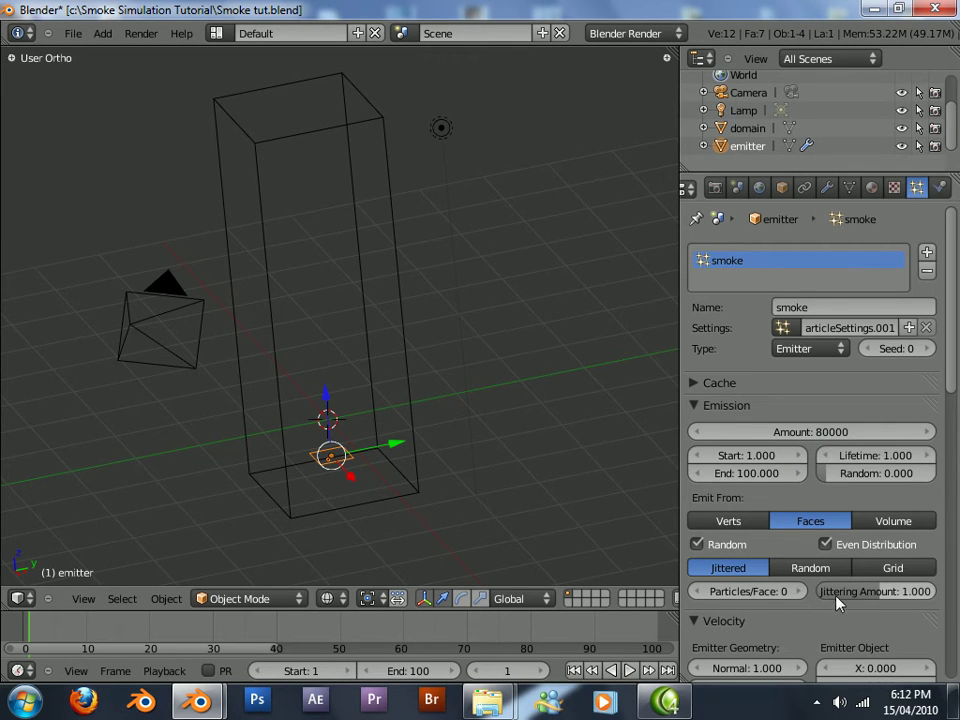
pyautogui.click(810, 567)
# Set the particles' normal velocity to 0.3.
pyautogui.scroll(-3, 812, 592)
pyautogui.click(727, 575)
pyautogui.press('BackSpace')
pyautogui.write('3')
pyautogui.press('Return')
# Set particle render to None, hide the emitter in renders, and check with a test render.
pyautogui.scroll(-8, 735, 545)
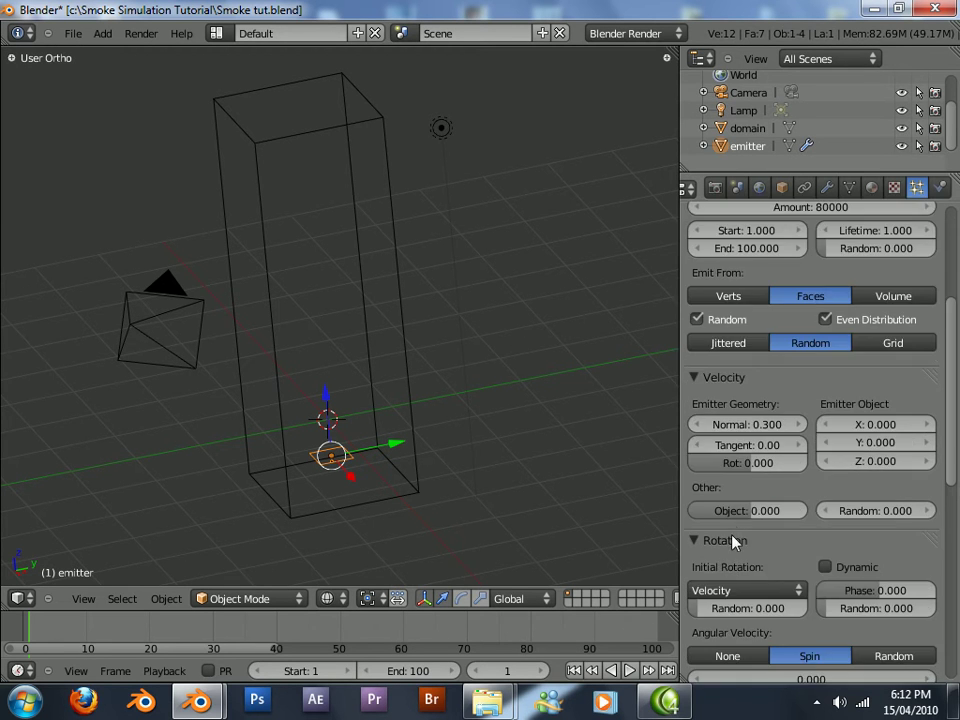
pyautogui.scroll(-5, 735, 518)
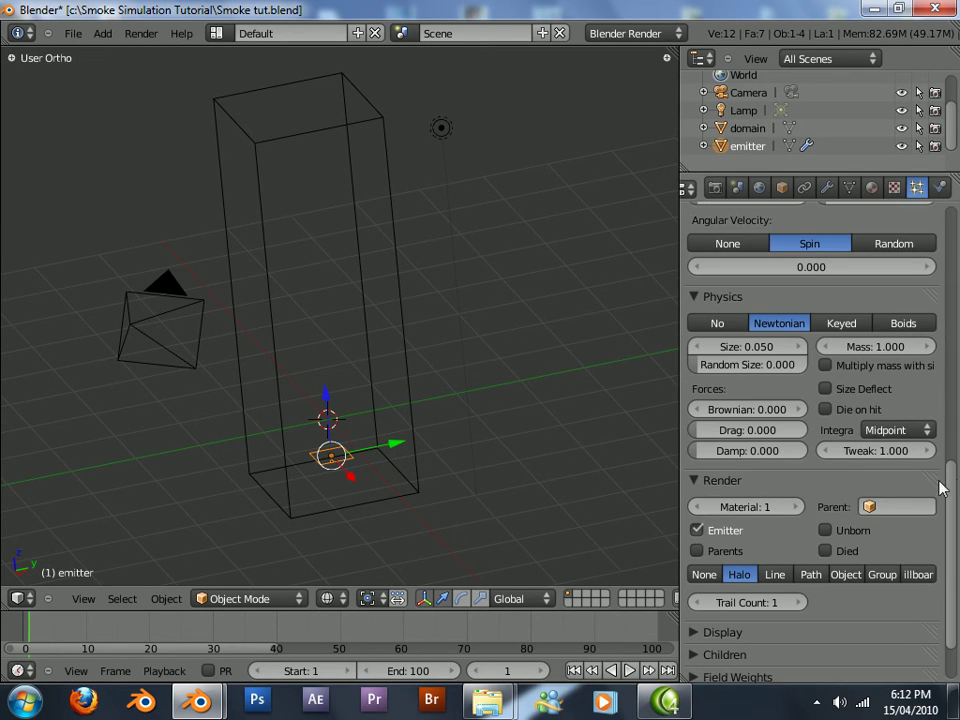
pyautogui.scroll(-3, 951, 492)
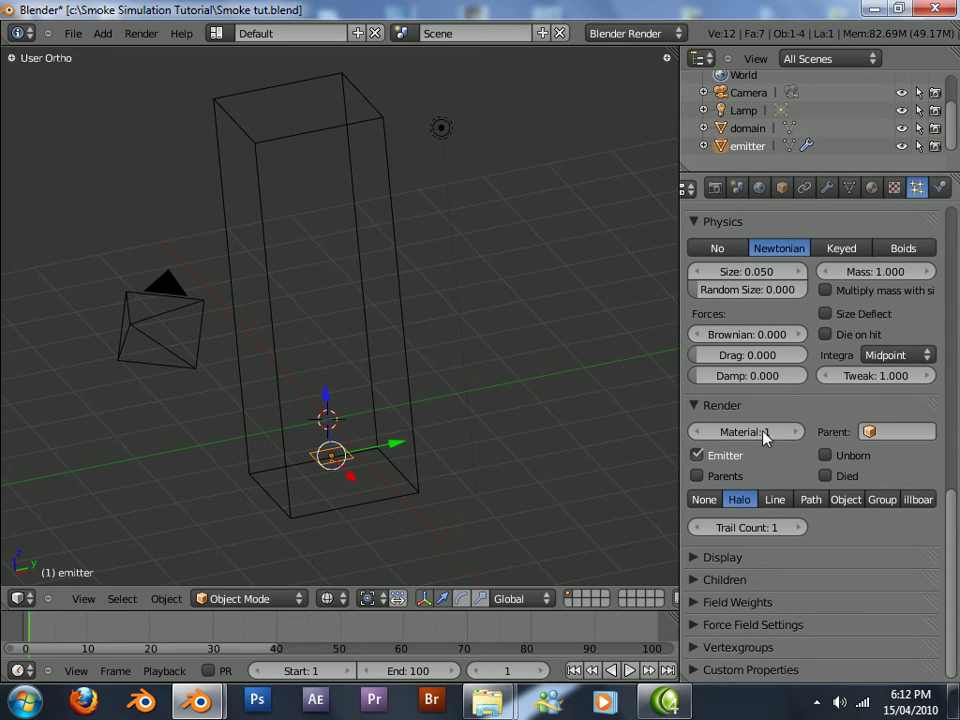
pyautogui.click(703, 499)
pyautogui.click(697, 455)
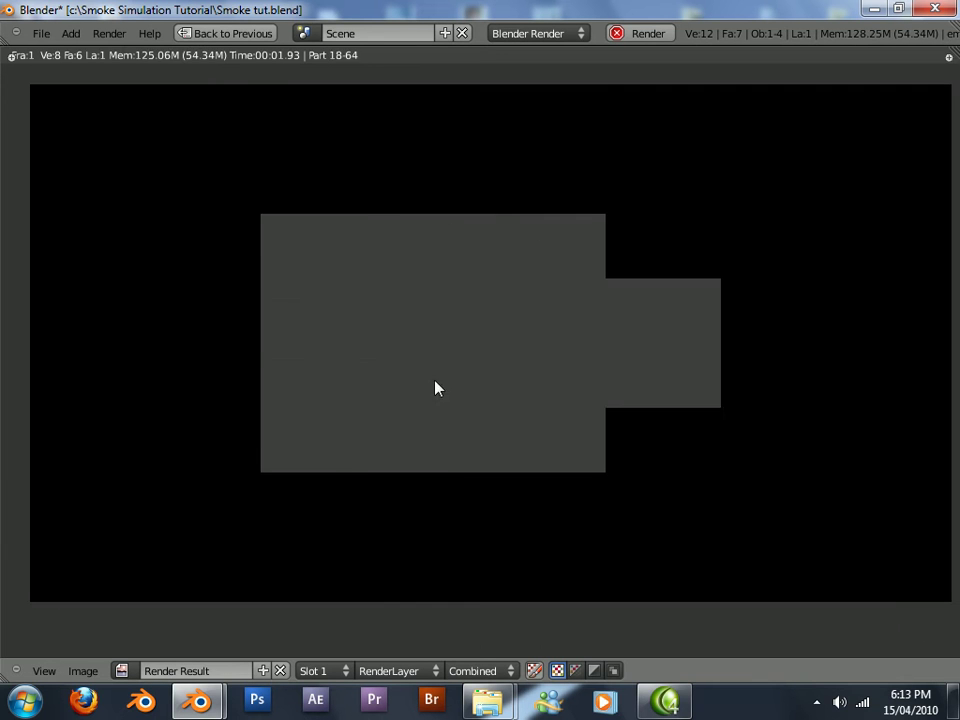
pyautogui.press('Escape')
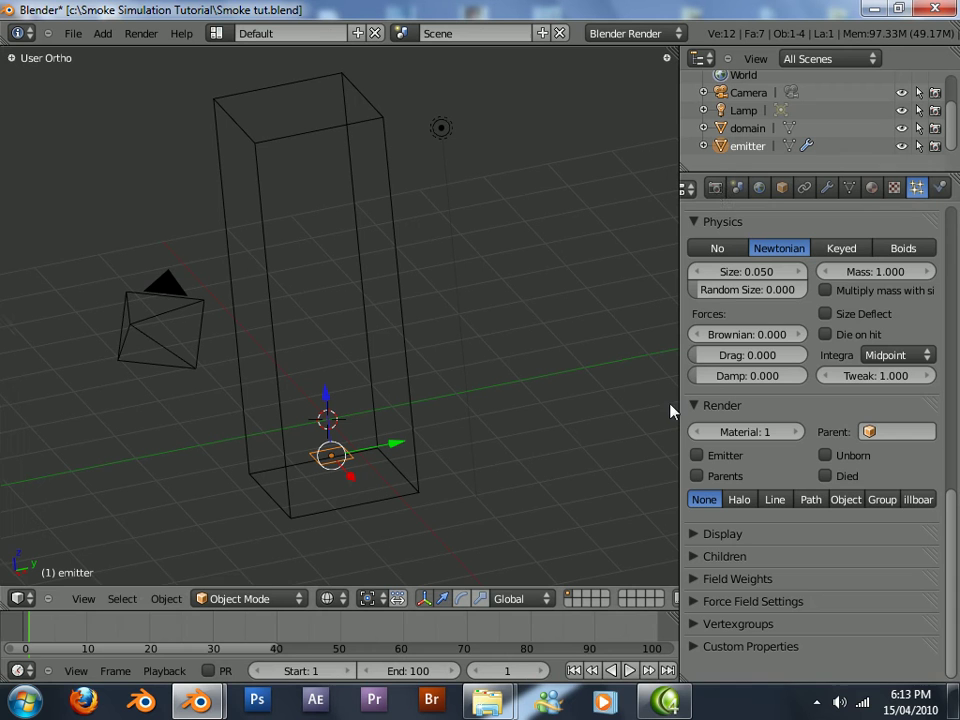
# Set the render resolution to 25%.
pyautogui.click(715, 188)
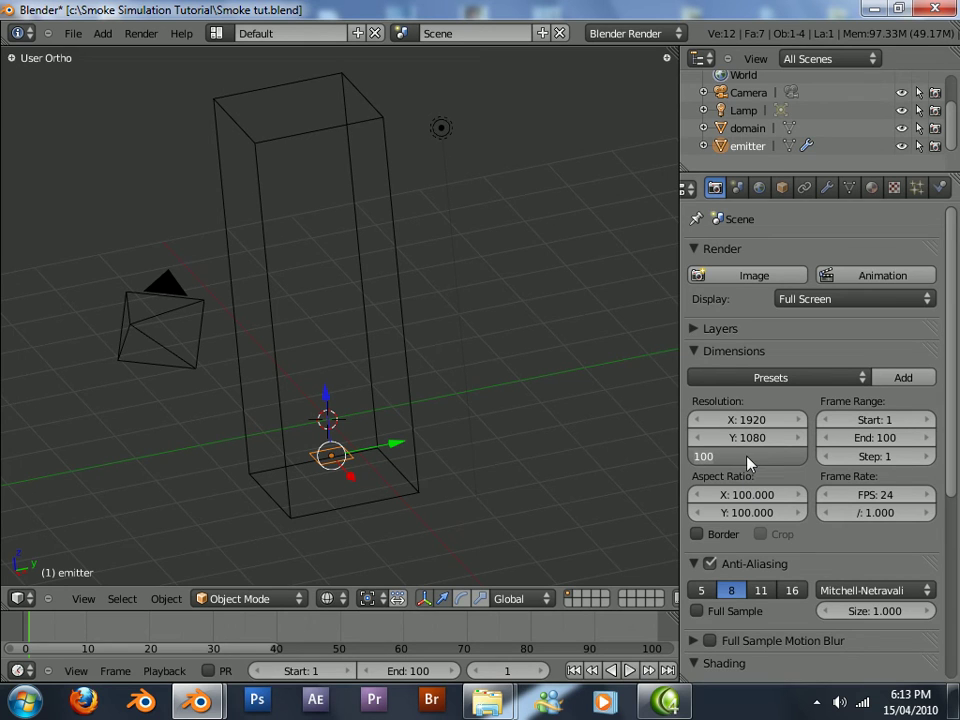
pyautogui.press('BackSpace')
pyautogui.write('25')
pyautogui.press('Return')
# Make the emitter a smoke Flow source using the 'smoke' particle system, then select the domain box.
pyautogui.click(939, 188)
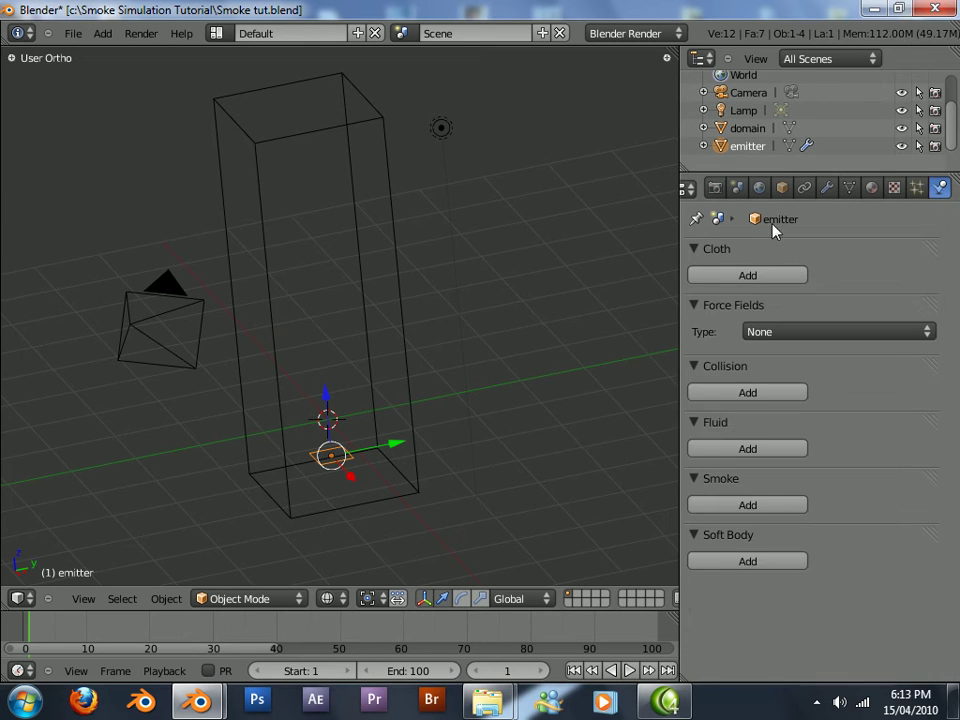
pyautogui.keyDown('shift'); pyautogui.moveTo(628, 300); pyautogui.dragTo(636, 281, button='middle'); pyautogui.keyUp('shift')
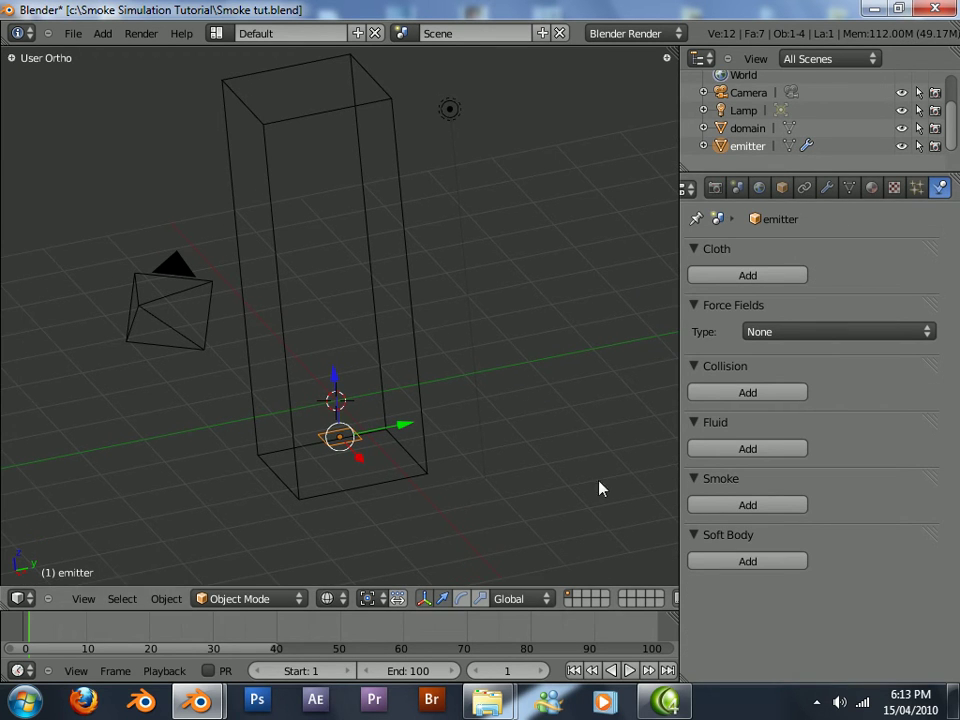
pyautogui.click(727, 505)
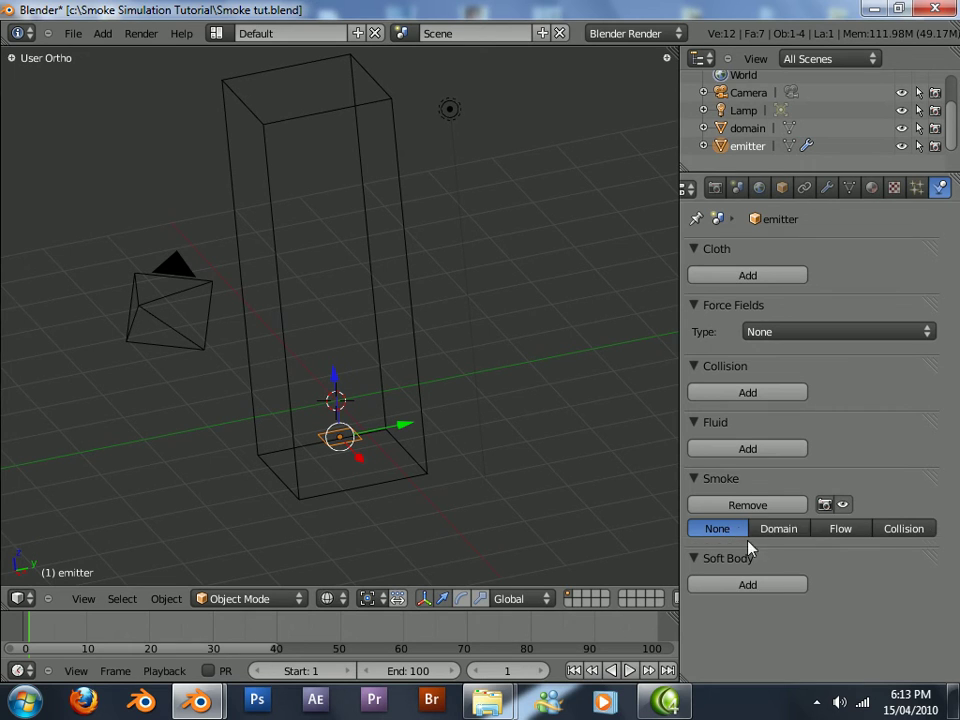
pyautogui.click(843, 528)
pyautogui.click(735, 593)
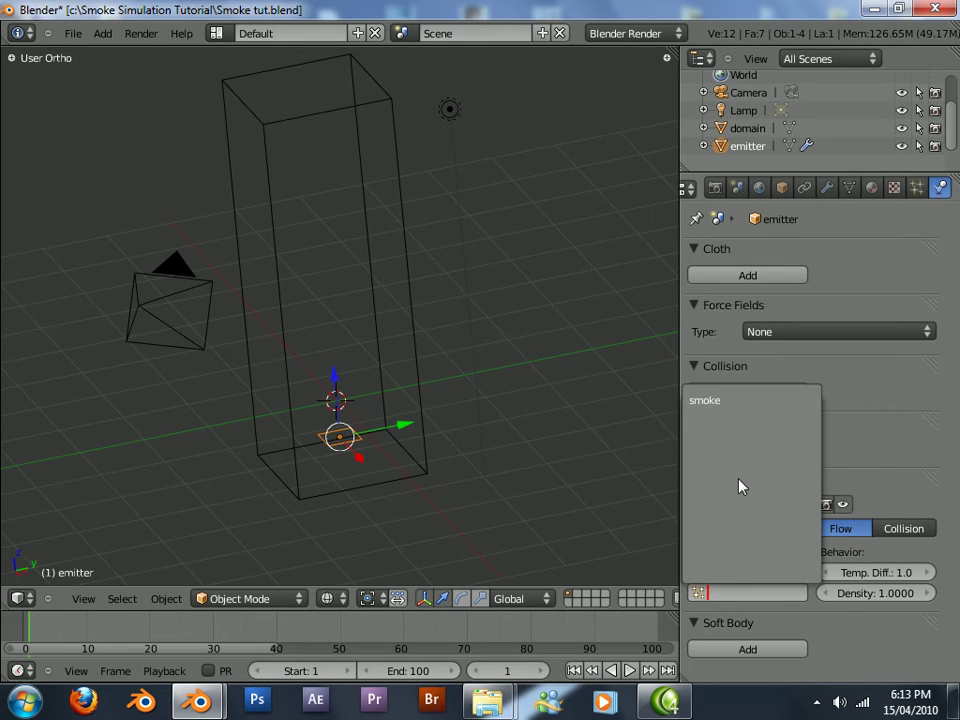
pyautogui.click(743, 401)
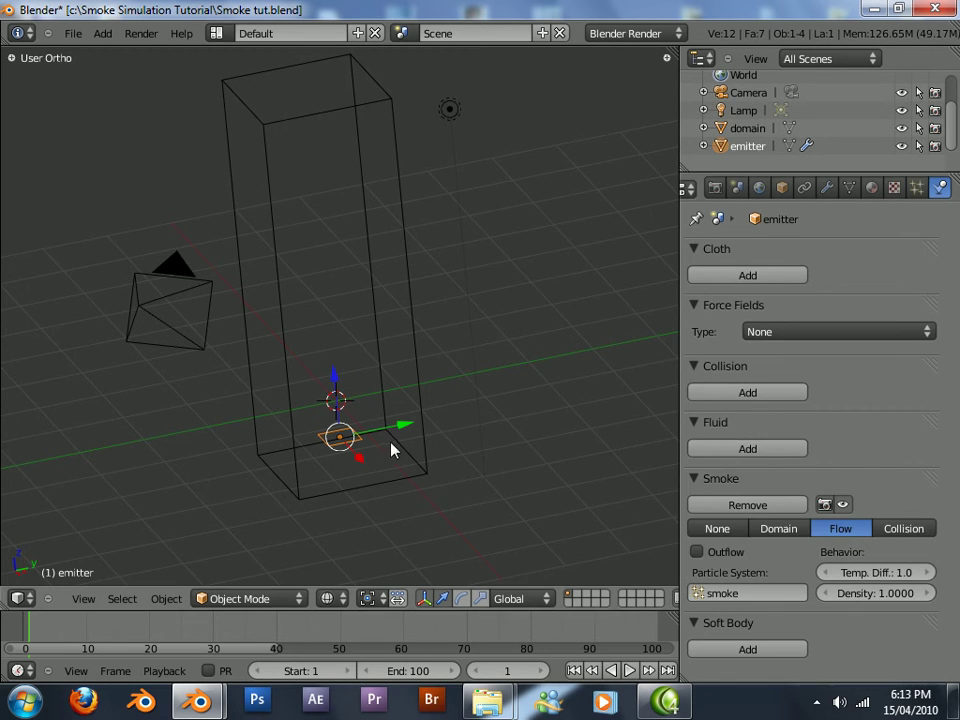
pyautogui.rightClick(421, 449)
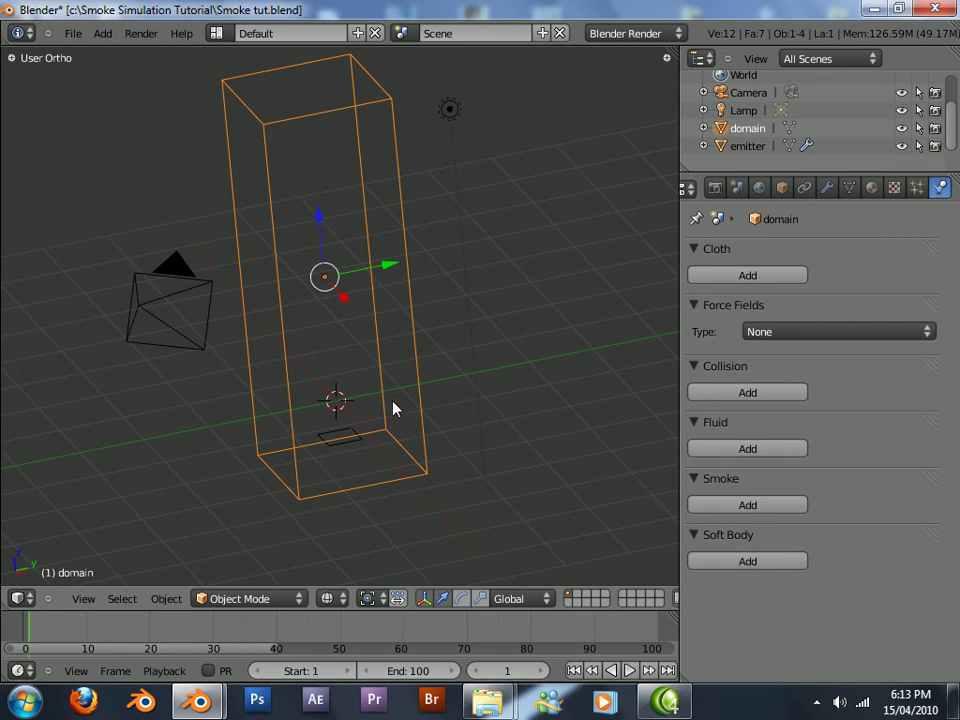
# Make the box a smoke Domain with 40 resolution divisions.
pyautogui.click(759, 508)
pyautogui.click(772, 528)
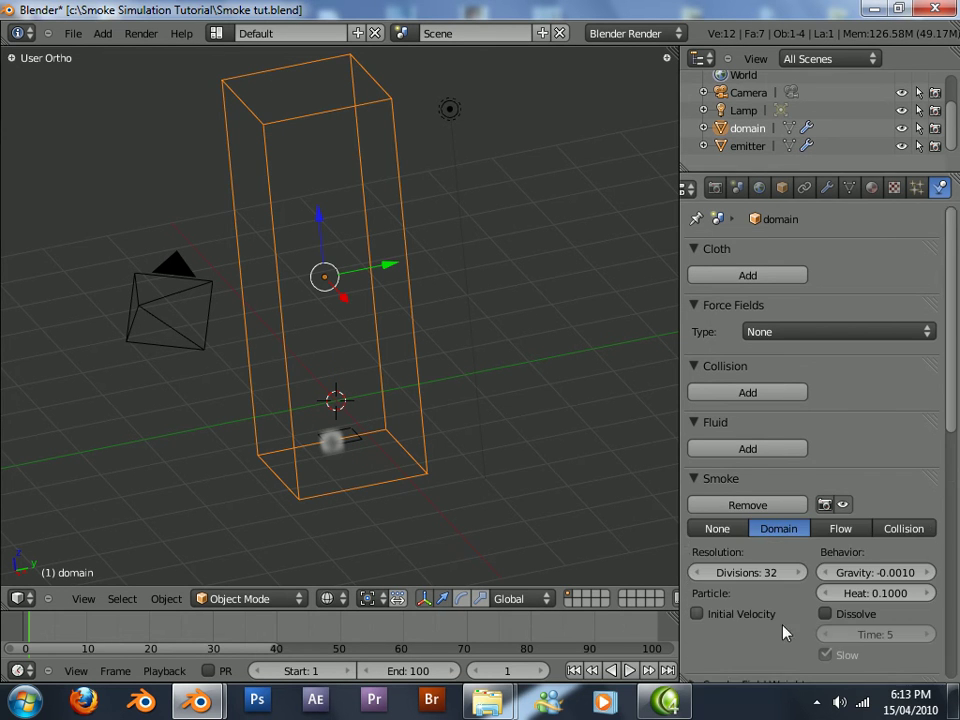
pyautogui.scroll(-3, 780, 640)
pyautogui.click(740, 466)
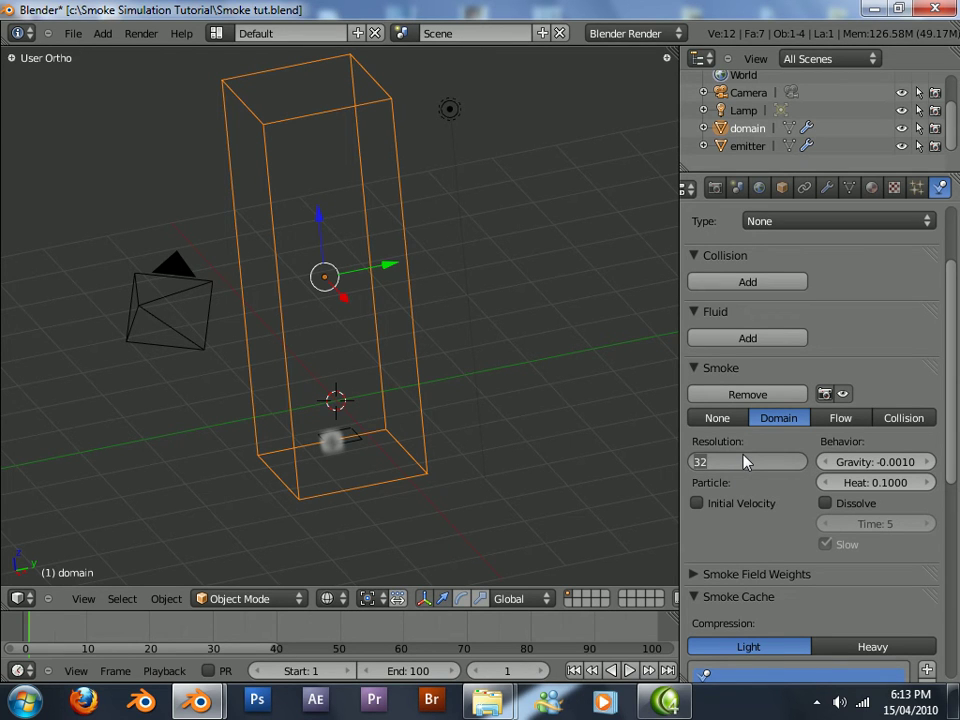
pyautogui.write('40')
pyautogui.press('Return')
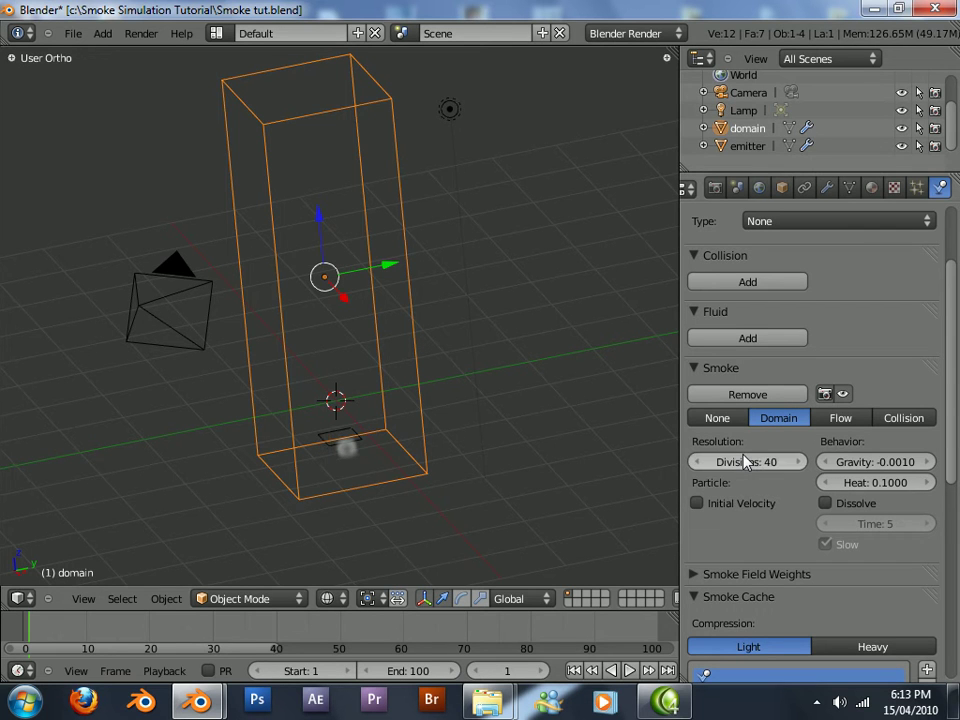
# Enable Initial Velocity and Dissolve with time 15, and set Heat to 0.35.
pyautogui.click(697, 504)
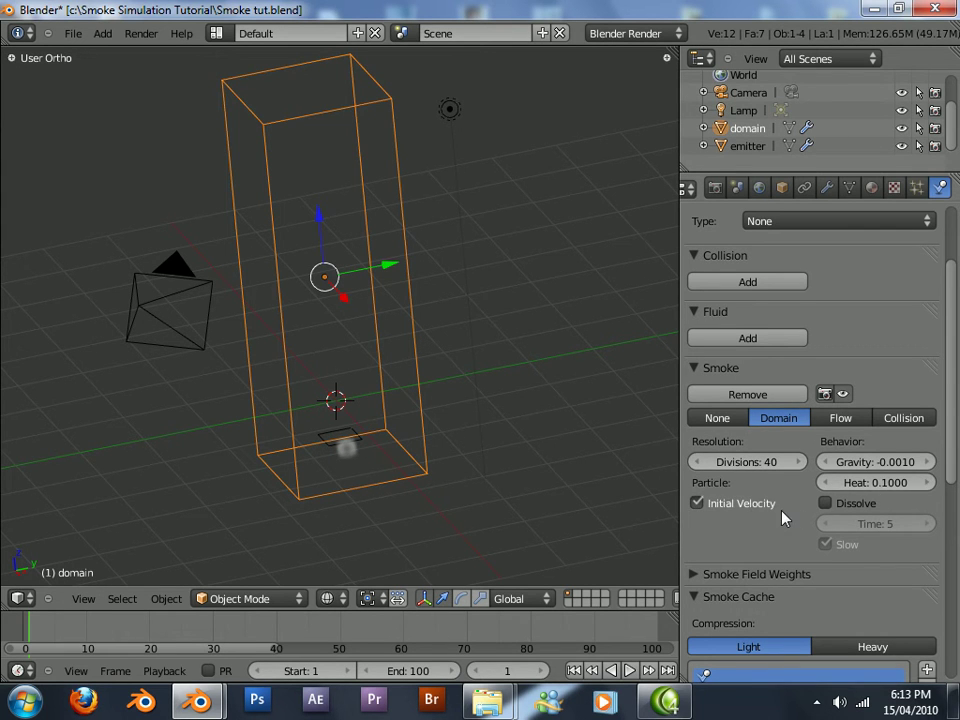
pyautogui.click(826, 503)
pyautogui.click(845, 522)
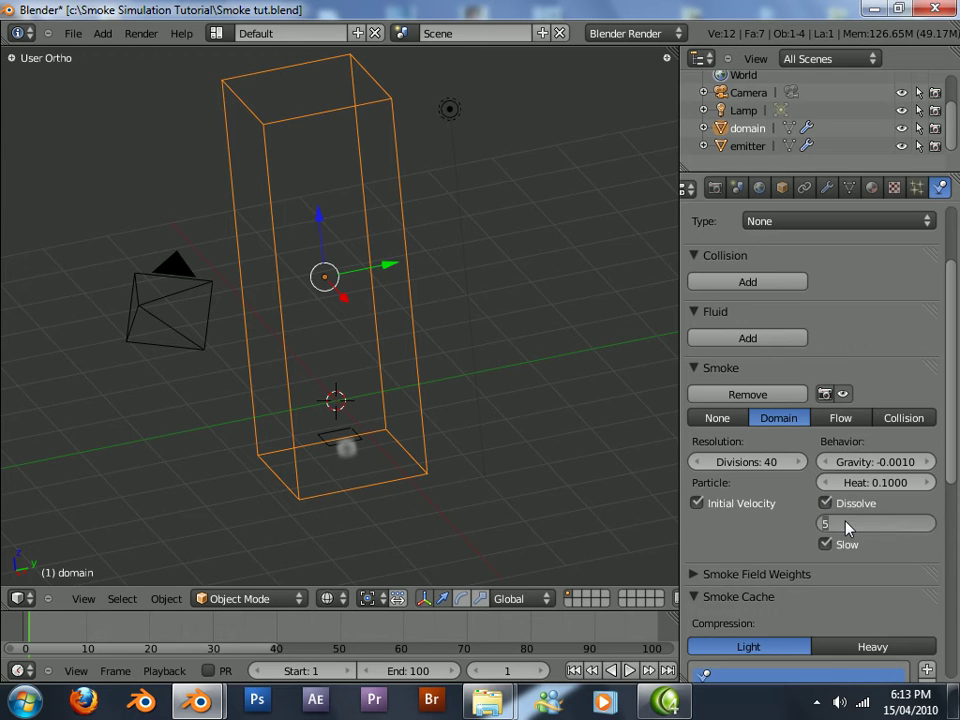
pyautogui.write('15')
pyautogui.press('Return')
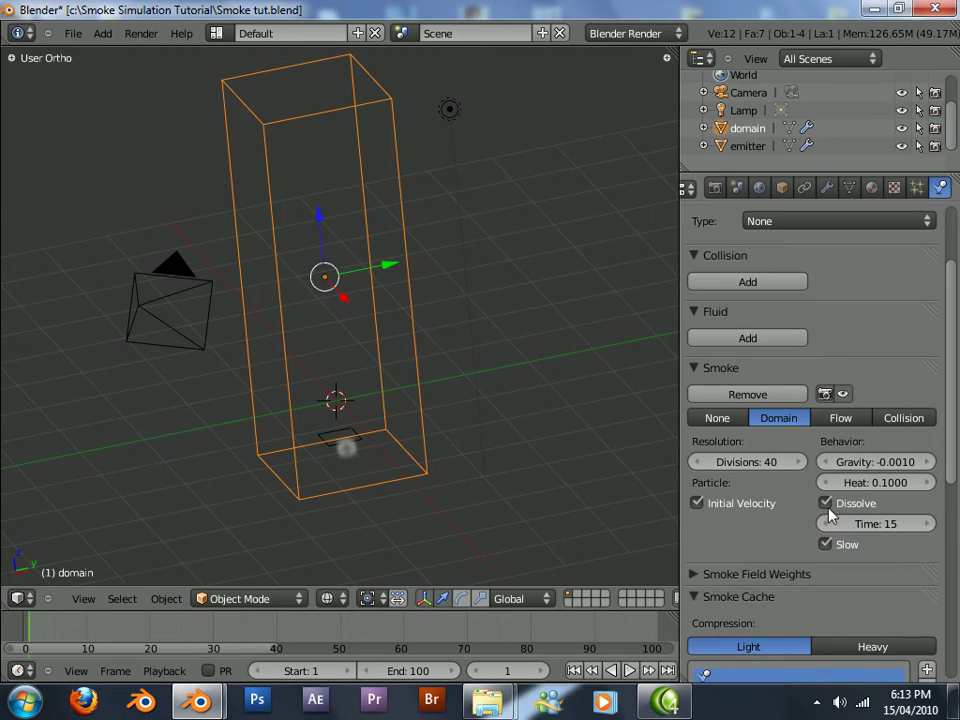
pyautogui.moveTo(396, 418); pyautogui.dragTo(330, 424, button='middle')
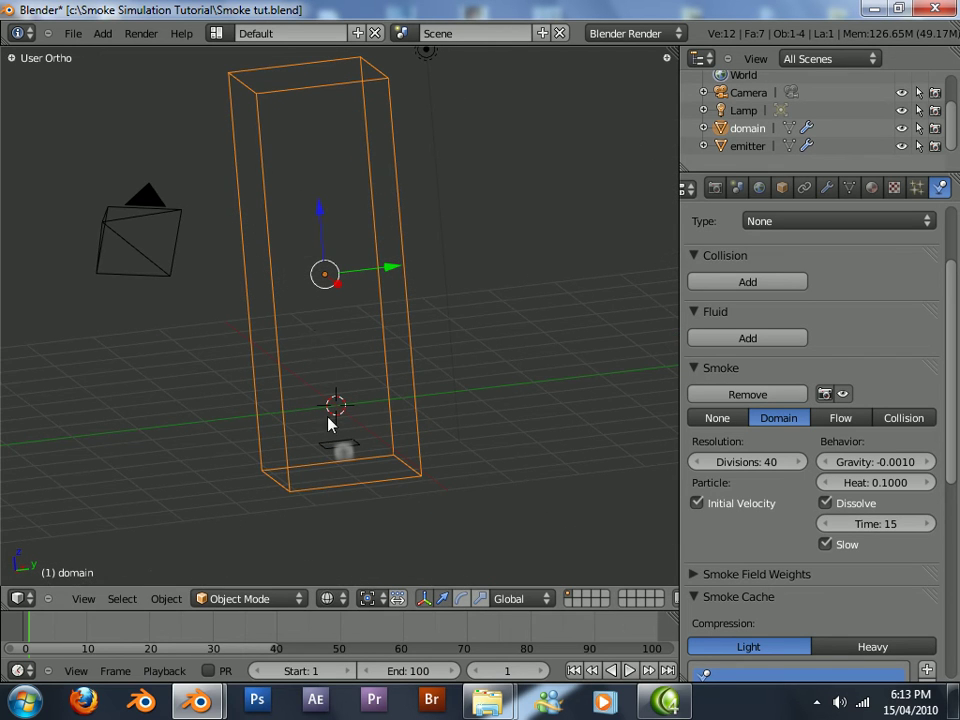
pyautogui.click(882, 488)
pyautogui.write('0.35')
pyautogui.press('Return')
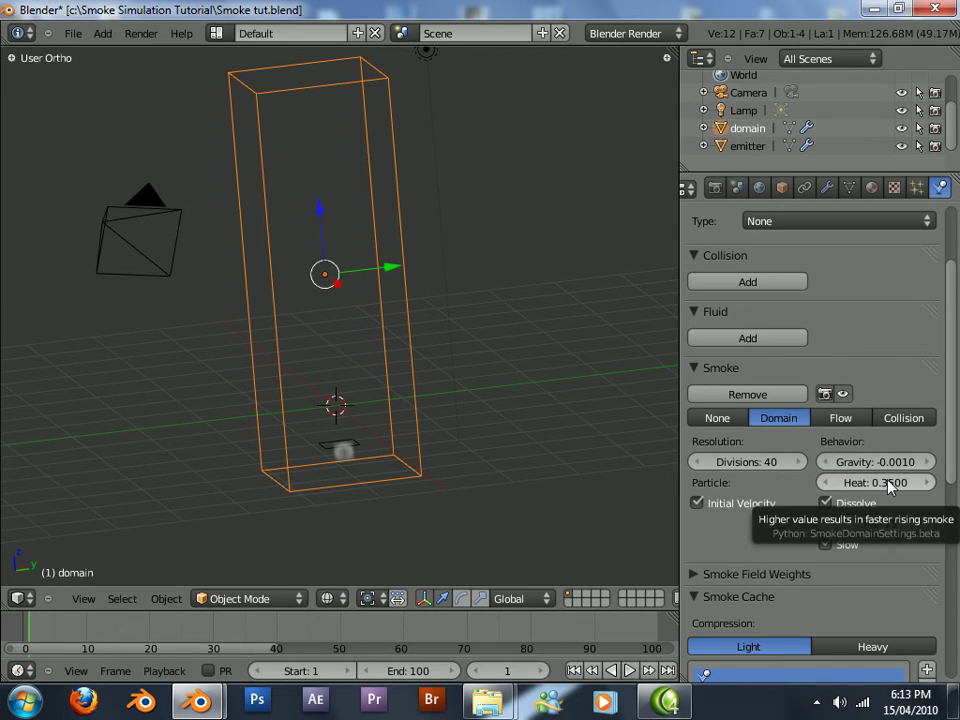
# Set the smoke cache end frame to 100.
pyautogui.scroll(-3, 788, 518)
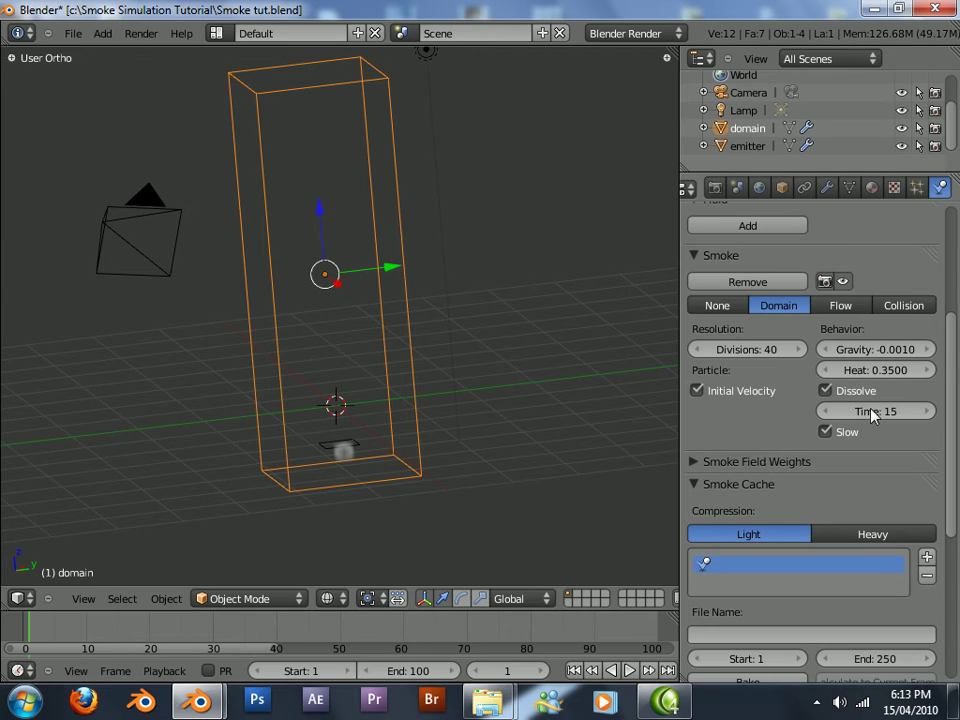
pyautogui.scroll(-3, 770, 430)
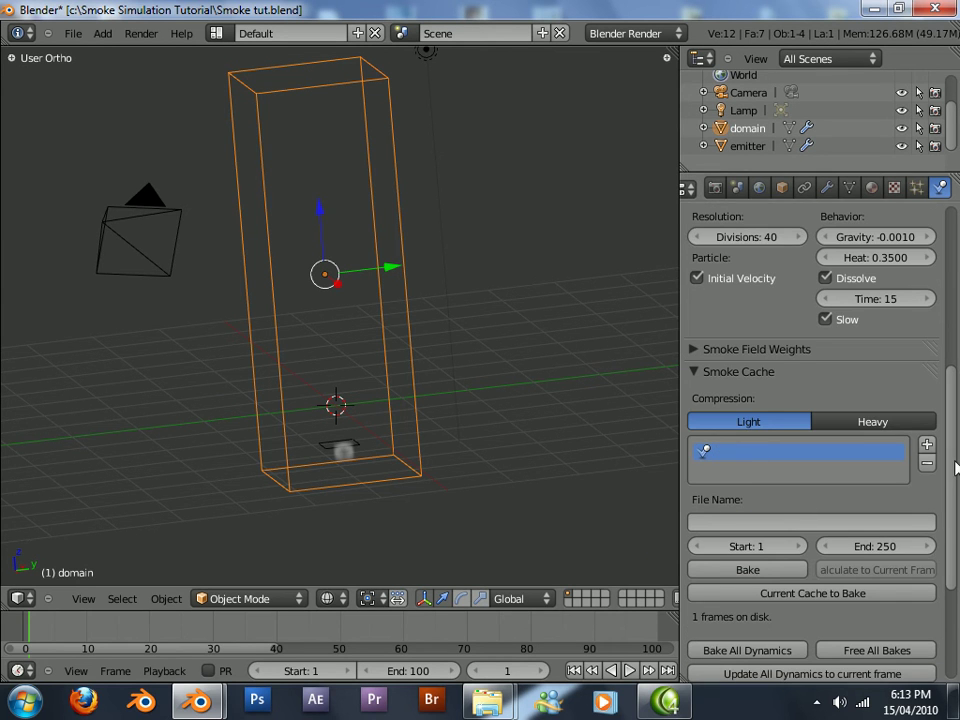
pyautogui.moveTo(953, 466); pyautogui.dragTo(953, 503)
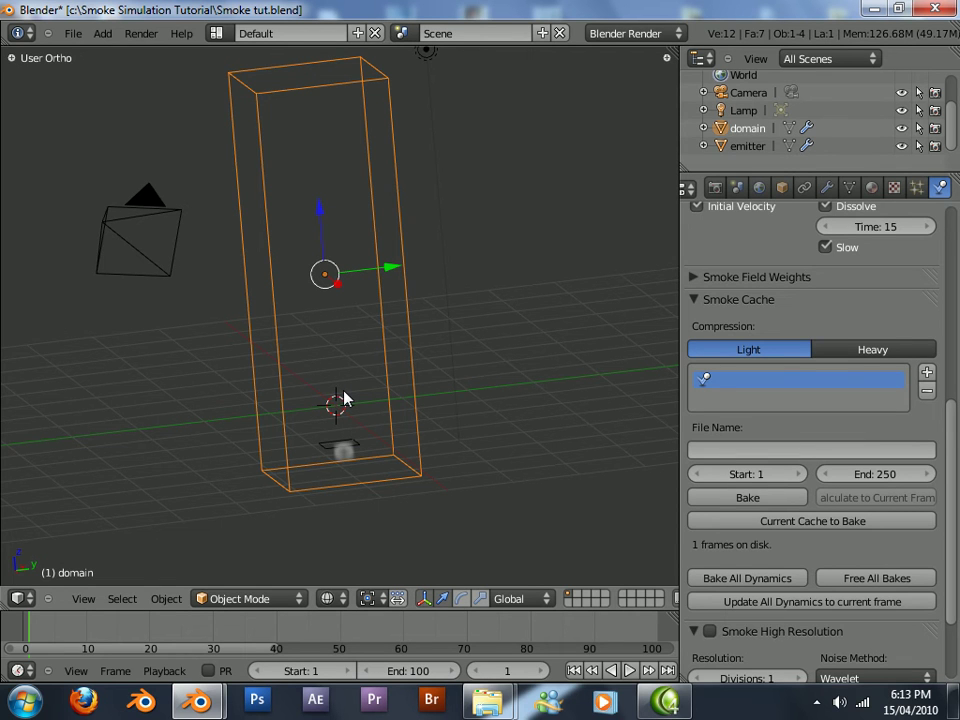
pyautogui.click(878, 477)
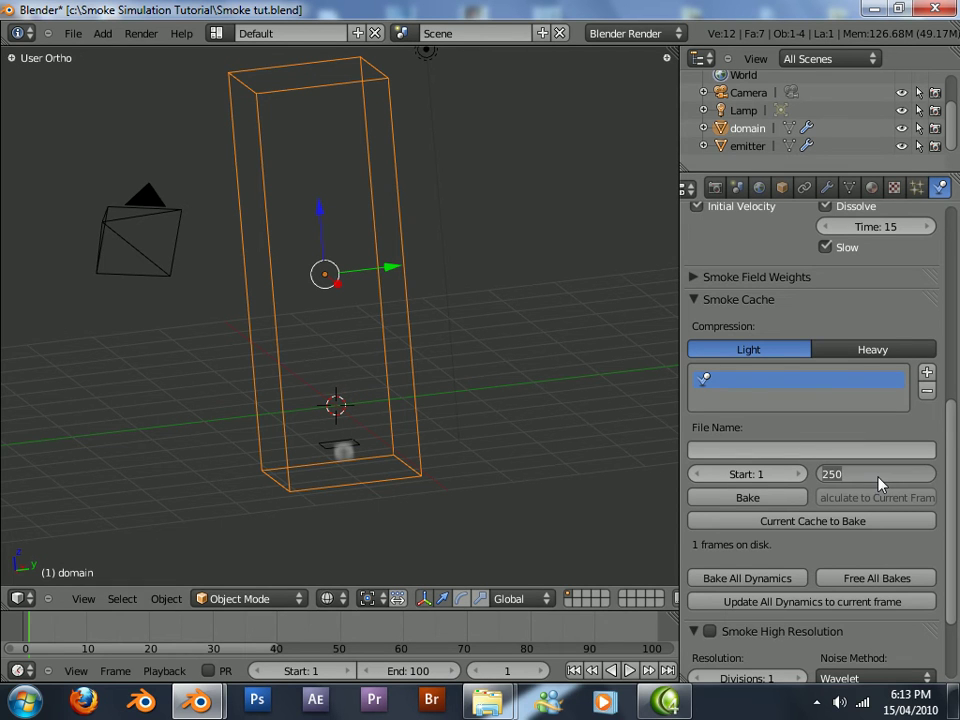
pyautogui.write('100')
pyautogui.press('Return')
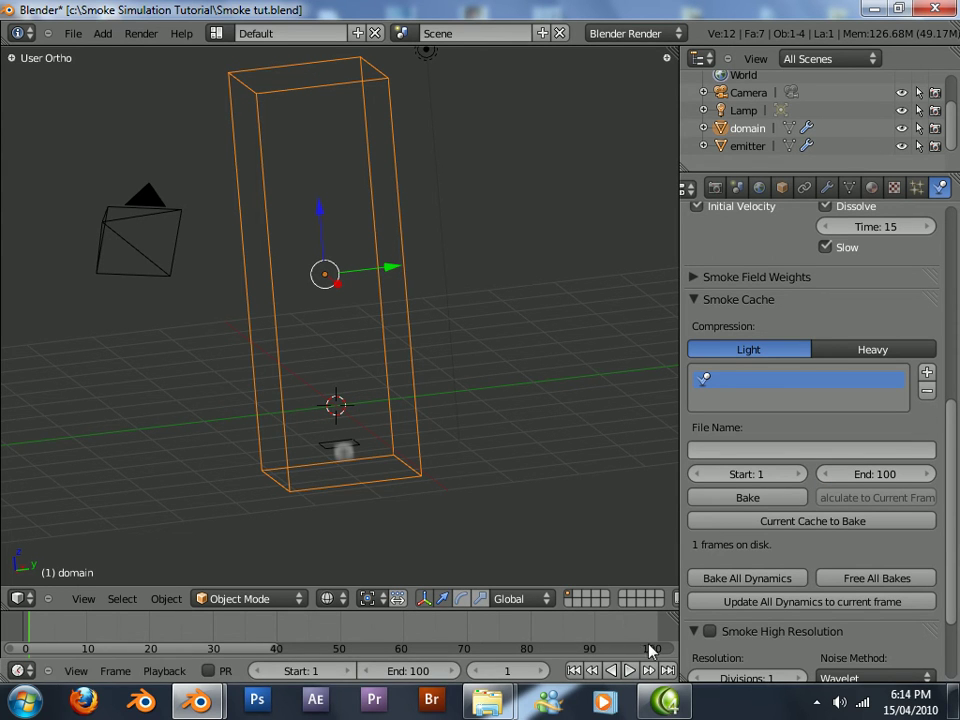
# Enable Smoke High Resolution with 2 divisions and FFT noise.
pyautogui.scroll(-4, 703, 591)
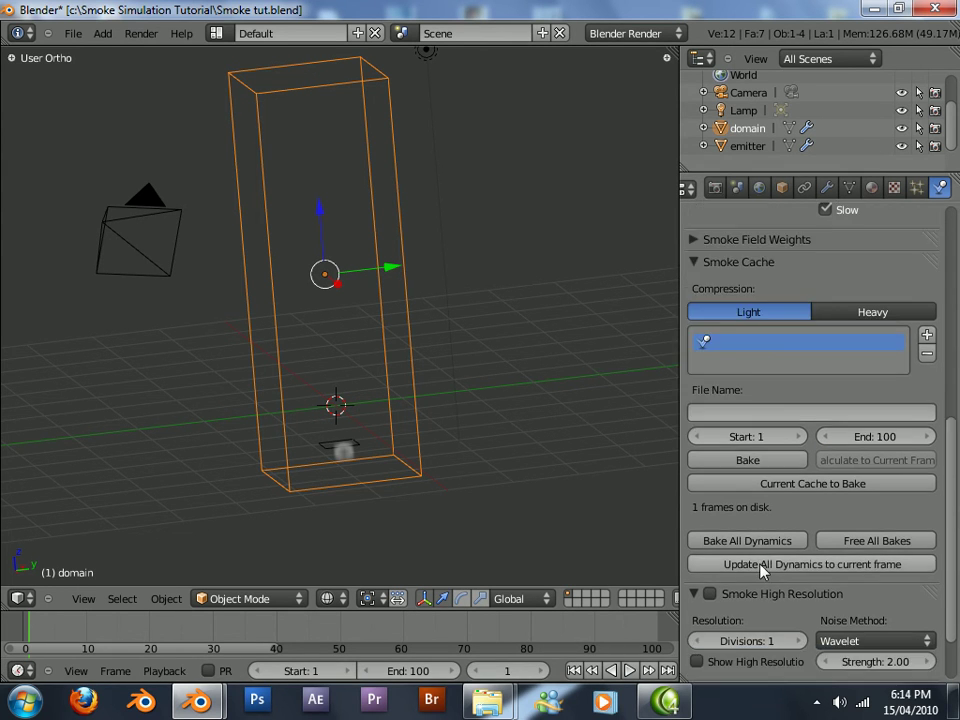
pyautogui.click(709, 520)
pyautogui.click(745, 568)
pyautogui.write('2')
pyautogui.press('Return')
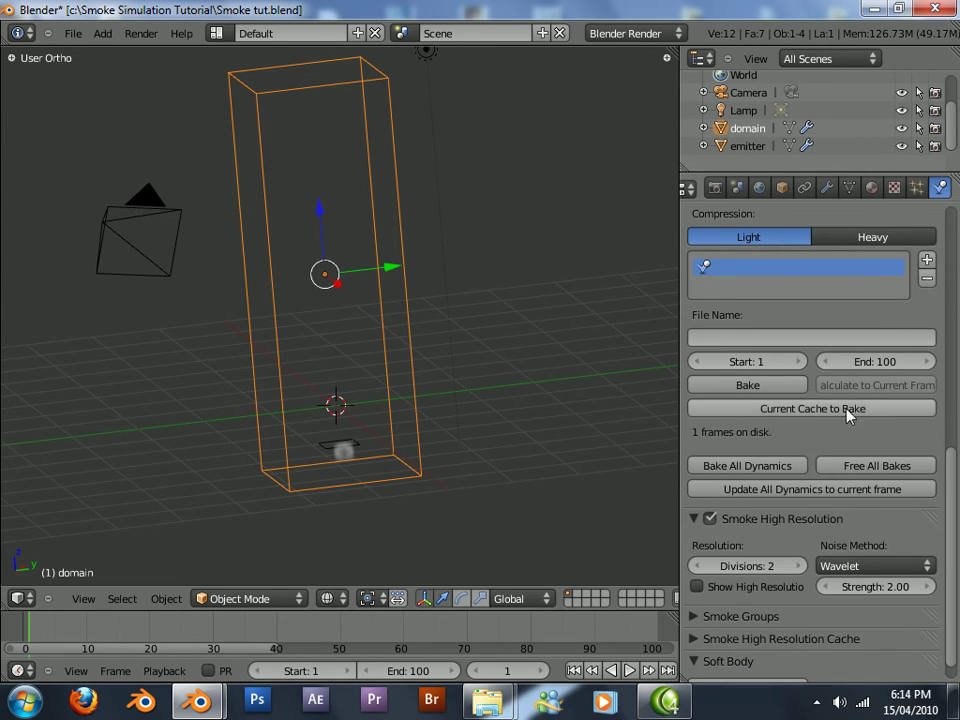
pyautogui.click(862, 566)
pyautogui.click(853, 530)
# Set the high resolution cache end frame to 100.
pyautogui.scroll(-1, 700, 600)
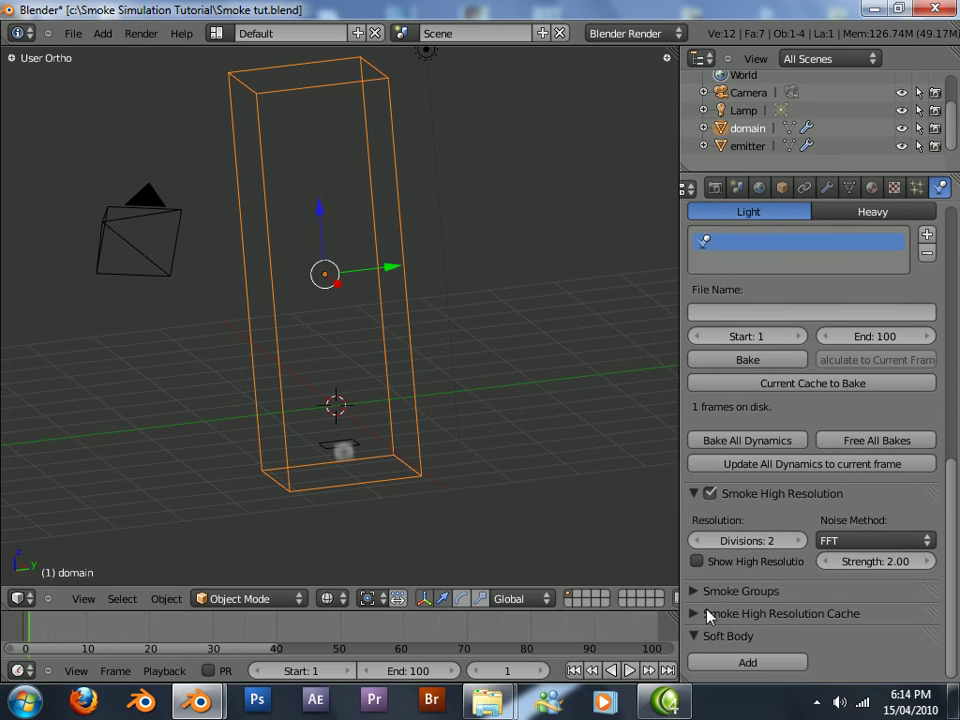
pyautogui.click(697, 613)
pyautogui.scroll(-4, 760, 605)
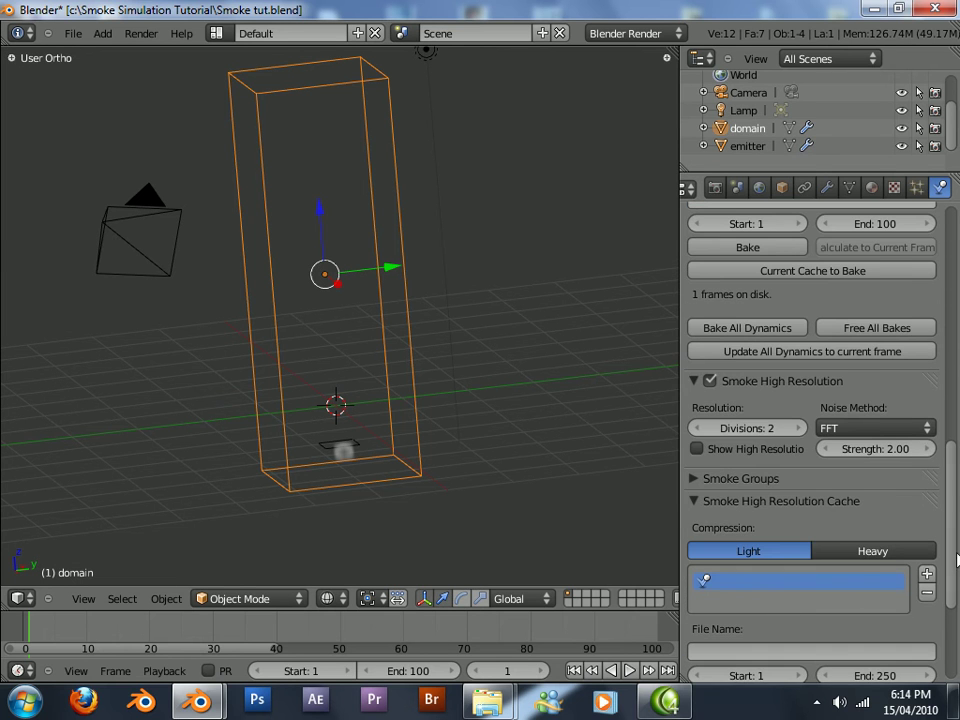
pyautogui.scroll(-3, 955, 560)
pyautogui.click(878, 540)
pyautogui.write('100')
pyautogui.press('Return')
pyautogui.moveTo(954, 610); pyautogui.dragTo(957, 250)
pyautogui.scroll(-6, 830, 440)
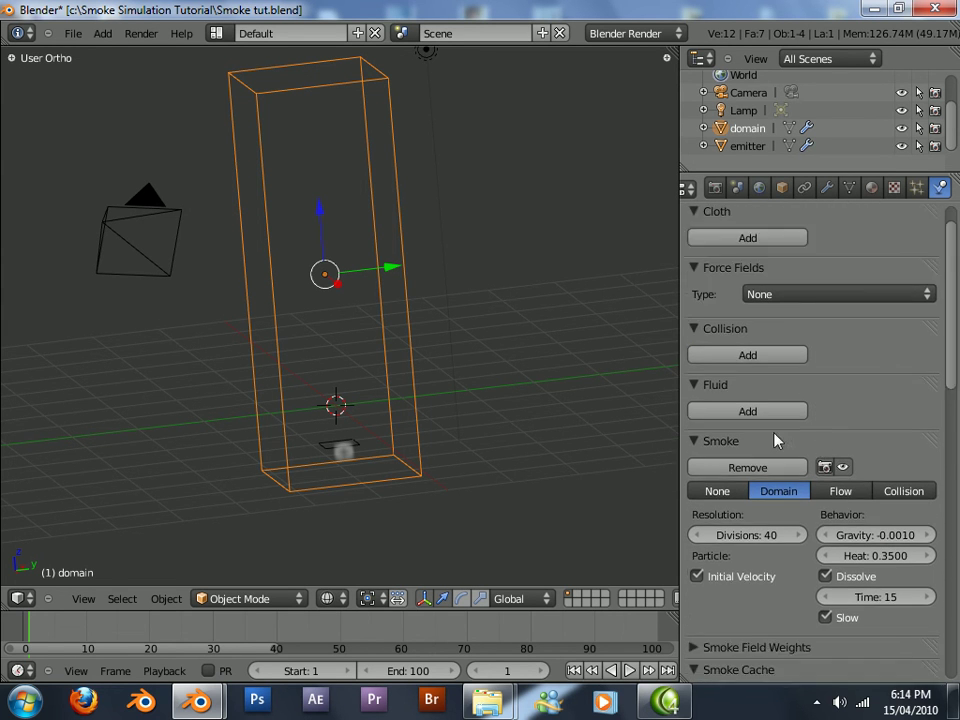
pyautogui.scroll(-3, 806, 418)
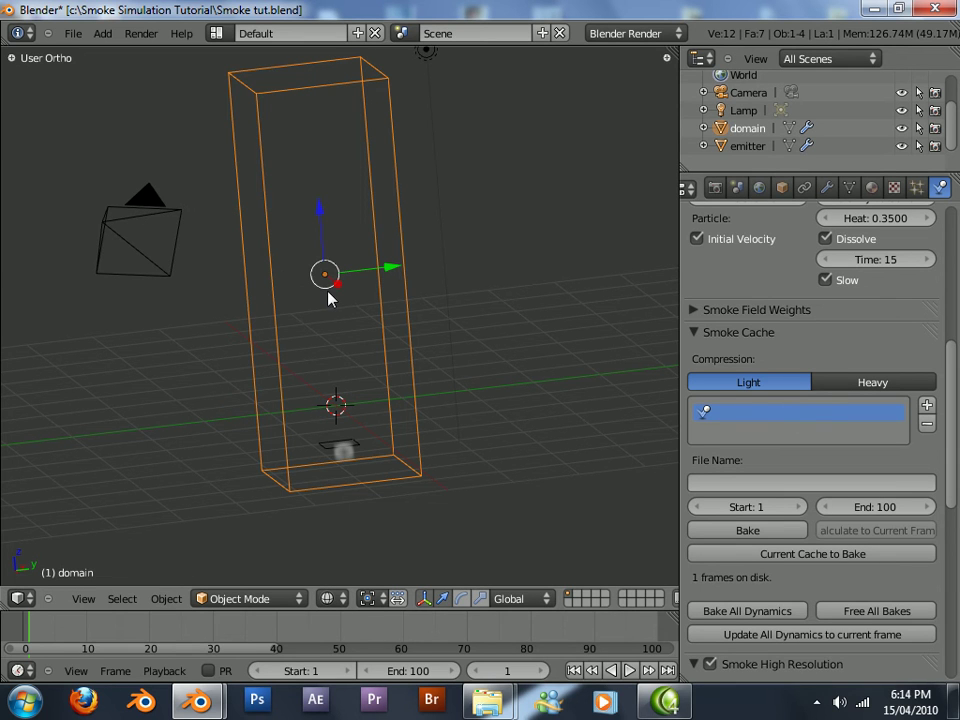
# Save the blend file over the existing one, then Bake All Dynamics for the smoke.
pyautogui.hotkey('ctrl', 's')
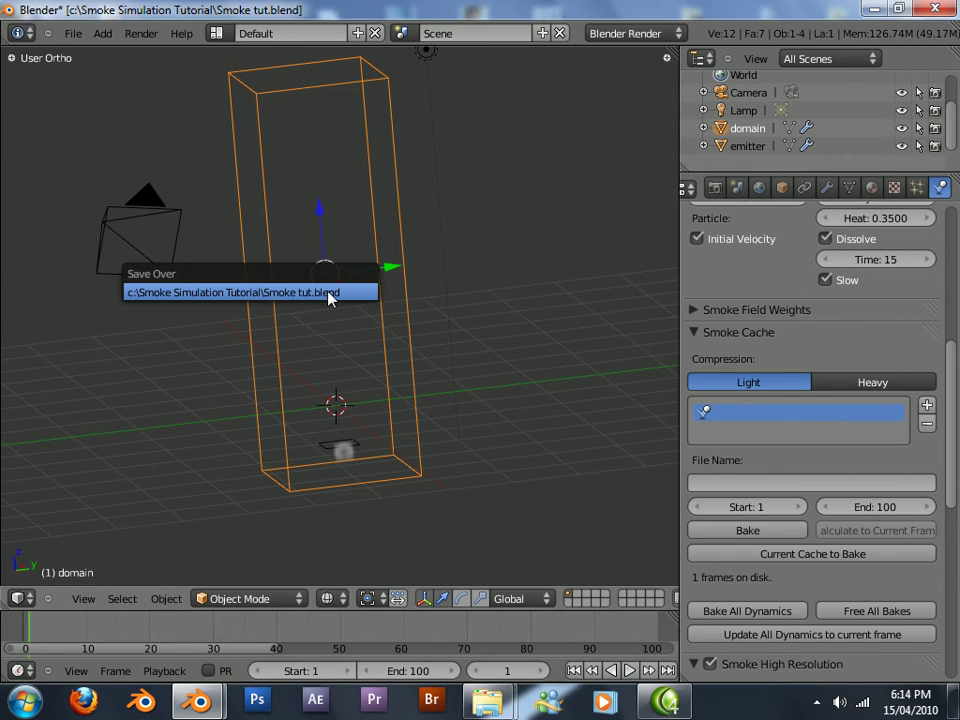
pyautogui.click(330, 293)
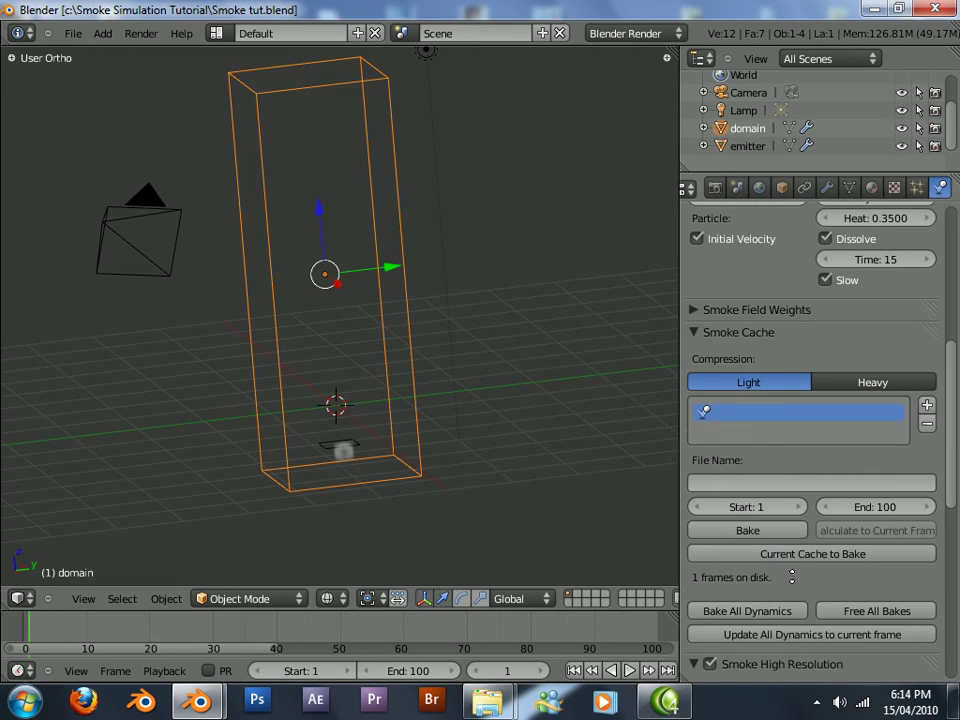
pyautogui.scroll(-3, 792, 576)
pyautogui.click(783, 490)
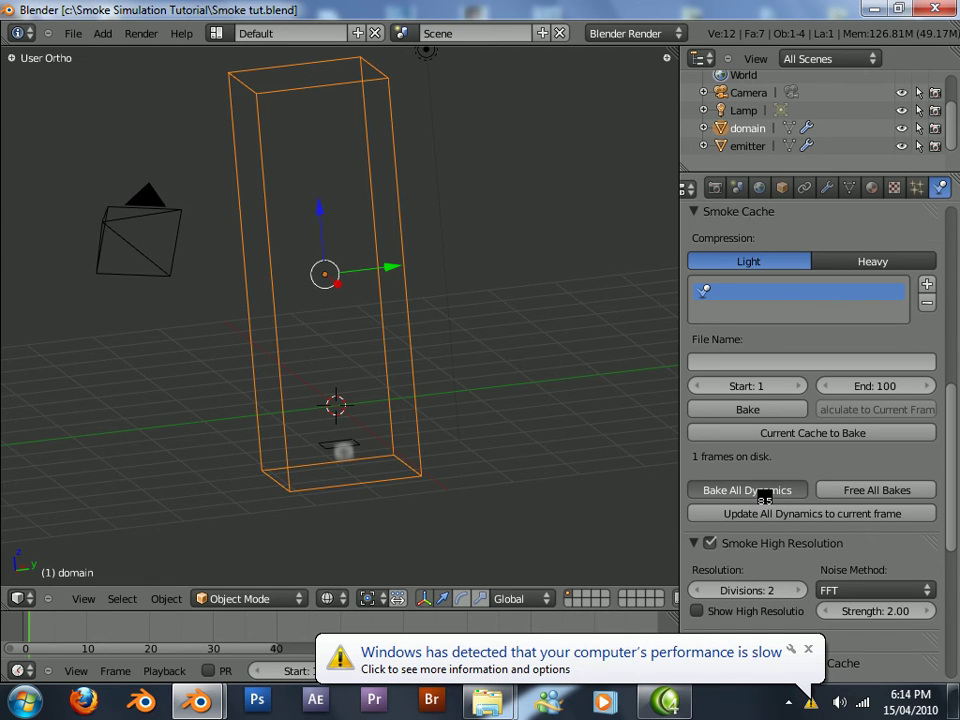
# Scrub through the 100 baked frames and turn on Show High Resolution smoke display.
pyautogui.click(808, 649)
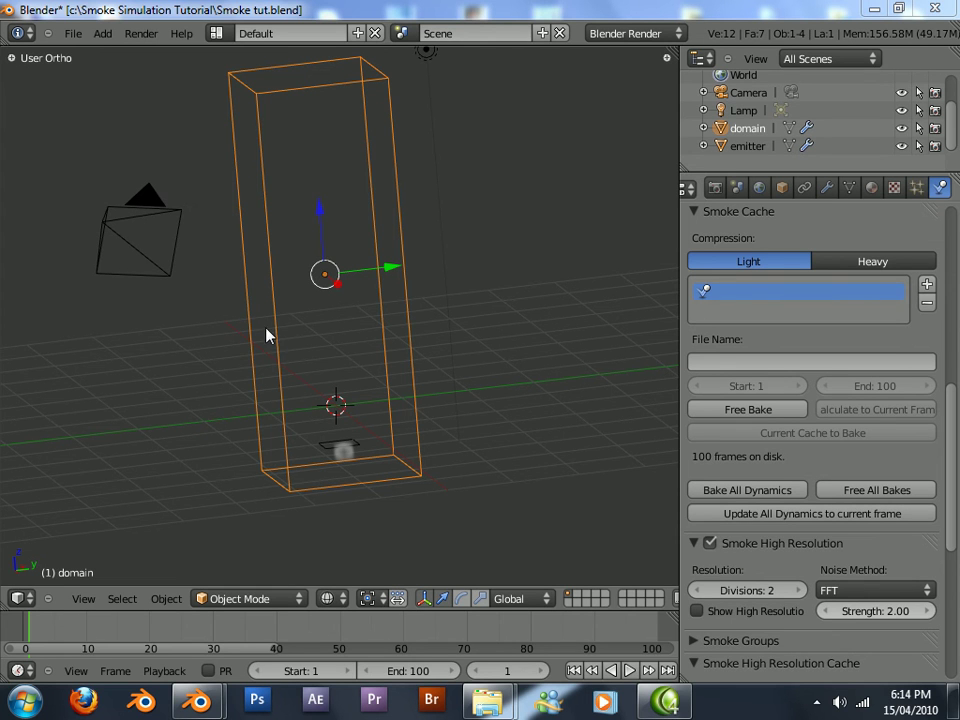
pyautogui.click(113, 645)
pyautogui.moveTo(128, 636); pyautogui.dragTo(328, 645)
pyautogui.scroll(-2, 823, 568)
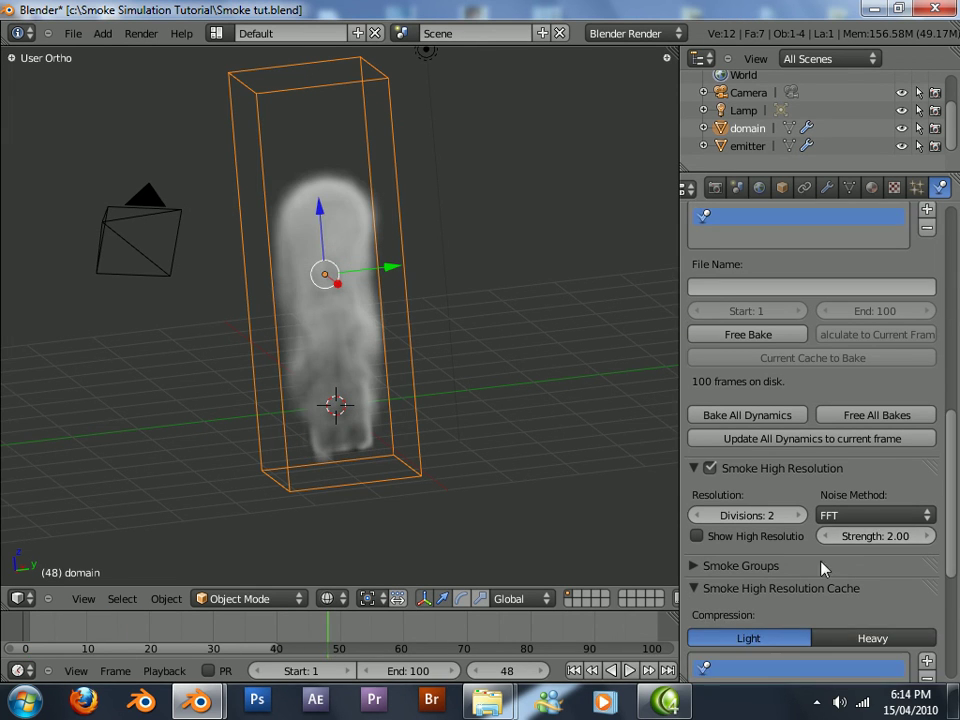
pyautogui.click(697, 536)
pyautogui.click(316, 641)
pyautogui.moveTo(316, 641); pyautogui.dragTo(139, 640)
pyautogui.click(697, 538)
pyautogui.click(697, 538)
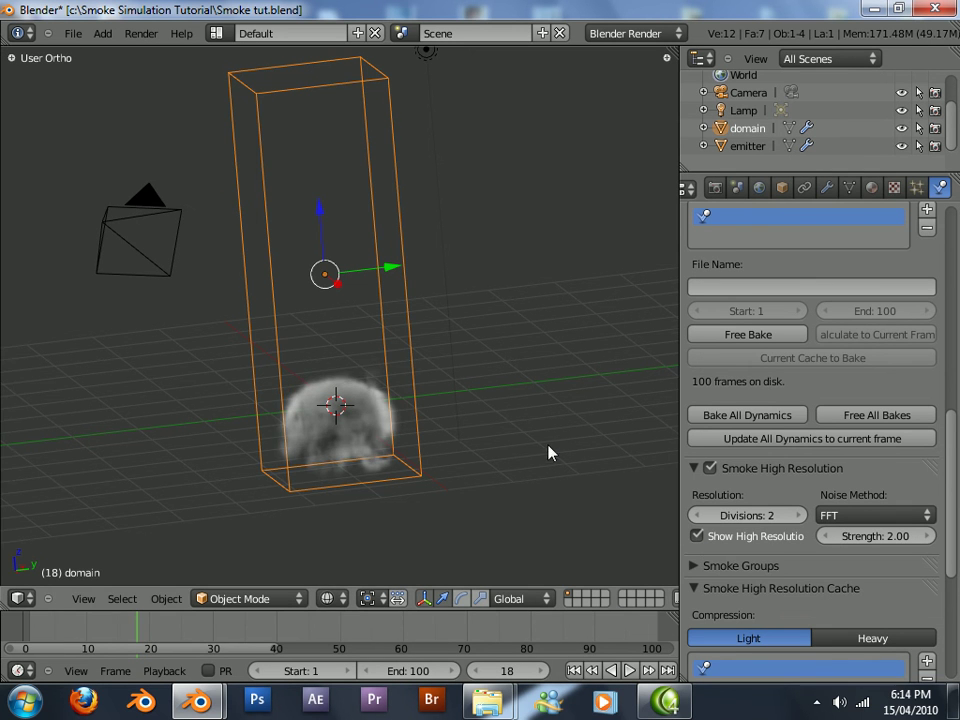
pyautogui.moveTo(549, 452); pyautogui.dragTo(343, 536, button='middle')
# Look through the scene camera, select it, and dolly it closer to the domain.
pyautogui.press('KP_3')
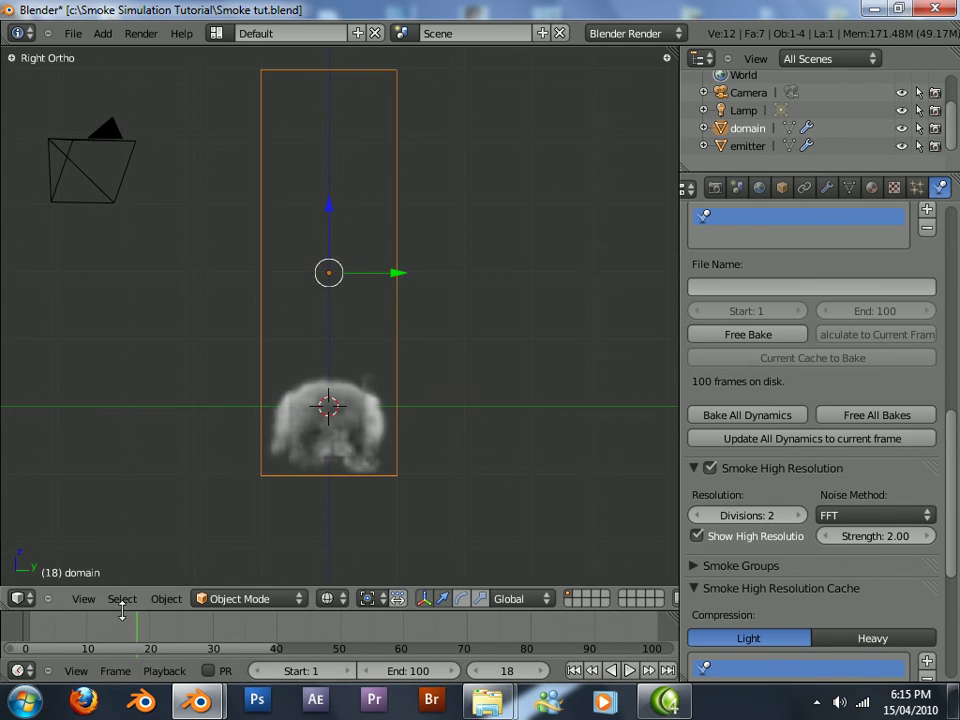
pyautogui.press('KP_0')
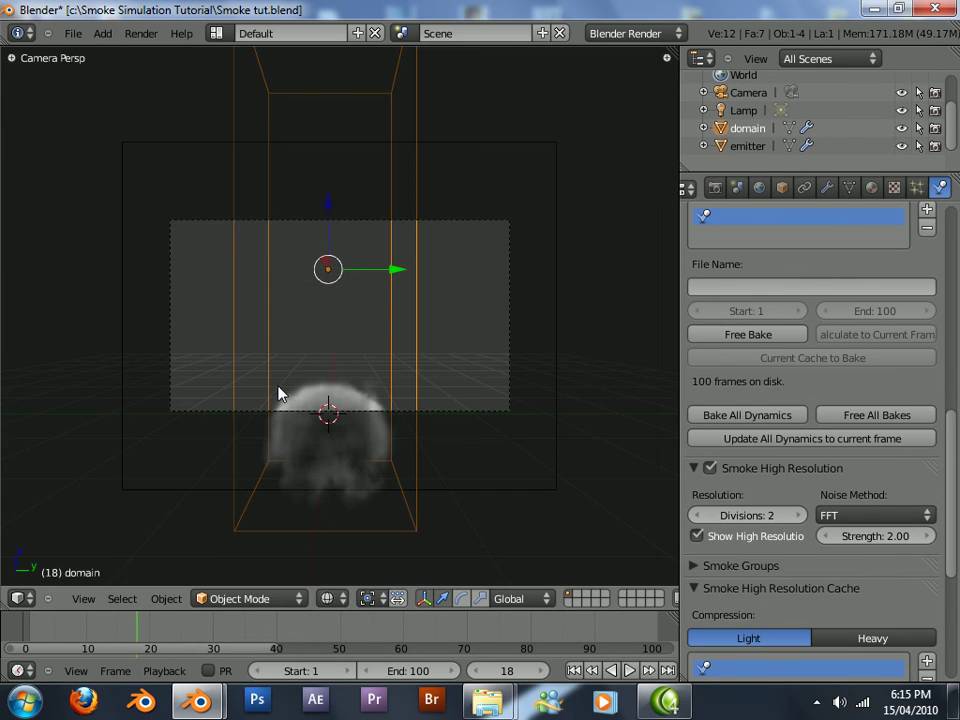
pyautogui.scroll(-4, 279, 387)
pyautogui.rightClick(398, 400)
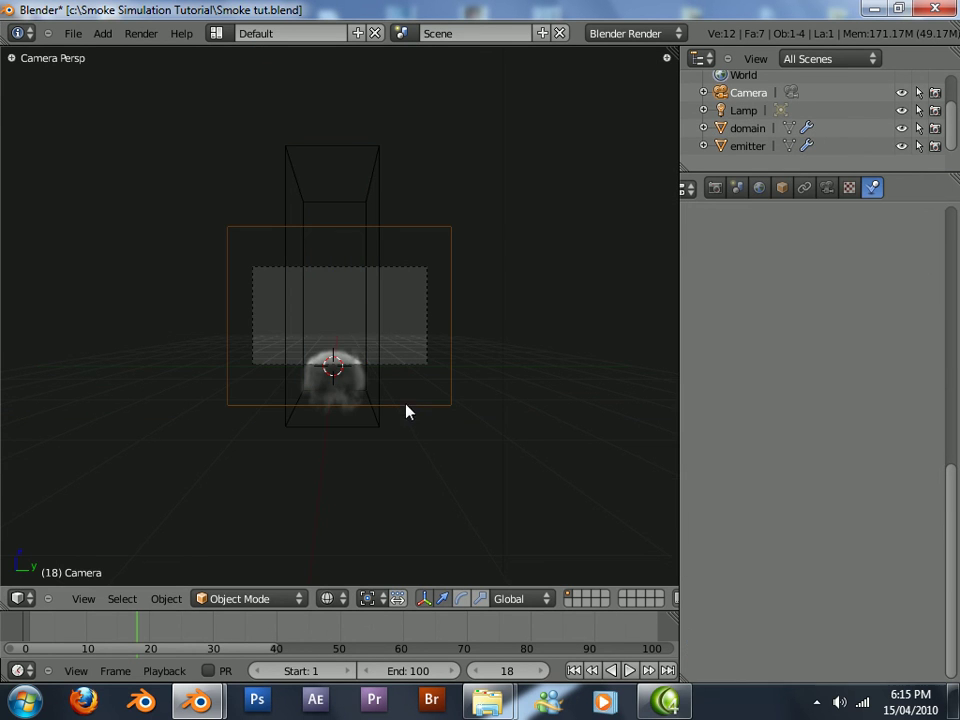
pyautogui.press('g')
pyautogui.press('z')
pyautogui.press('z')
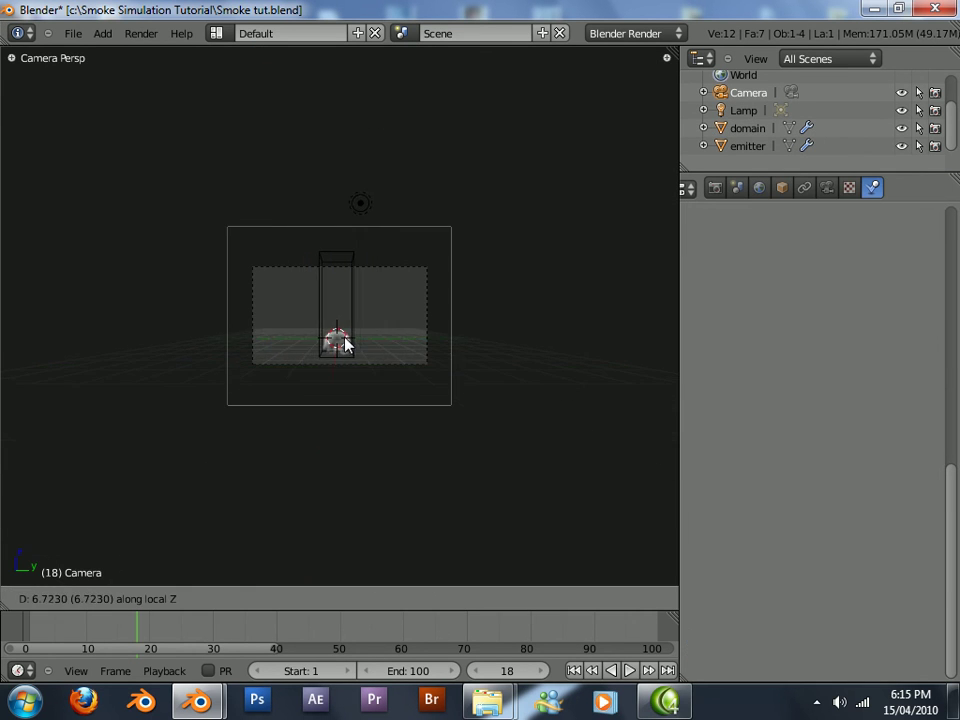
pyautogui.click(347, 339)
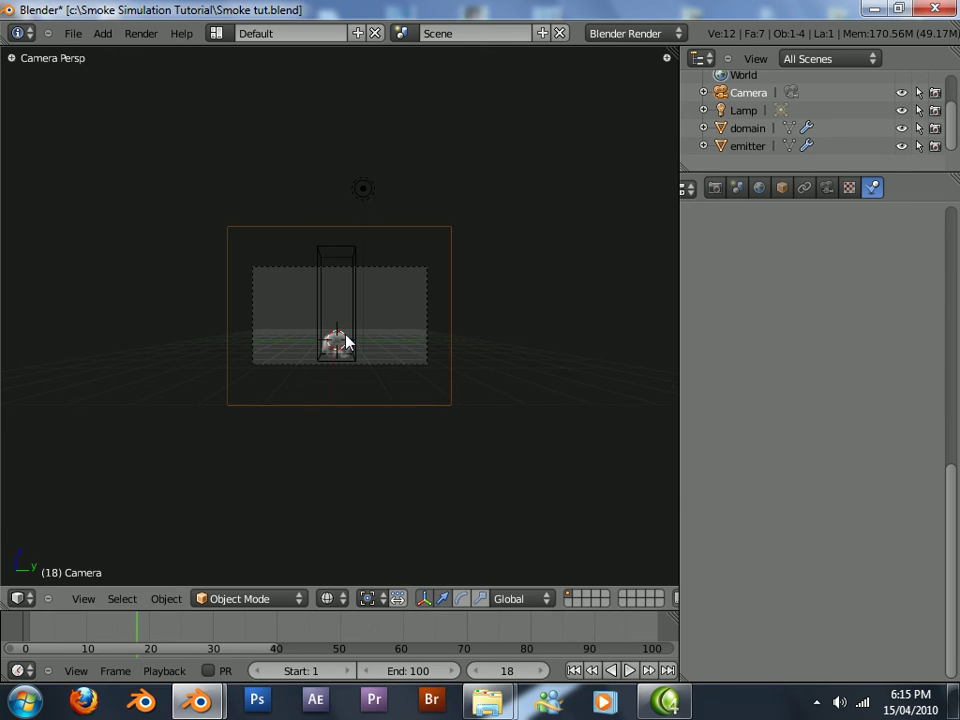
pyautogui.scroll(-2, 355, 340)
pyautogui.scroll(5, 362, 342)
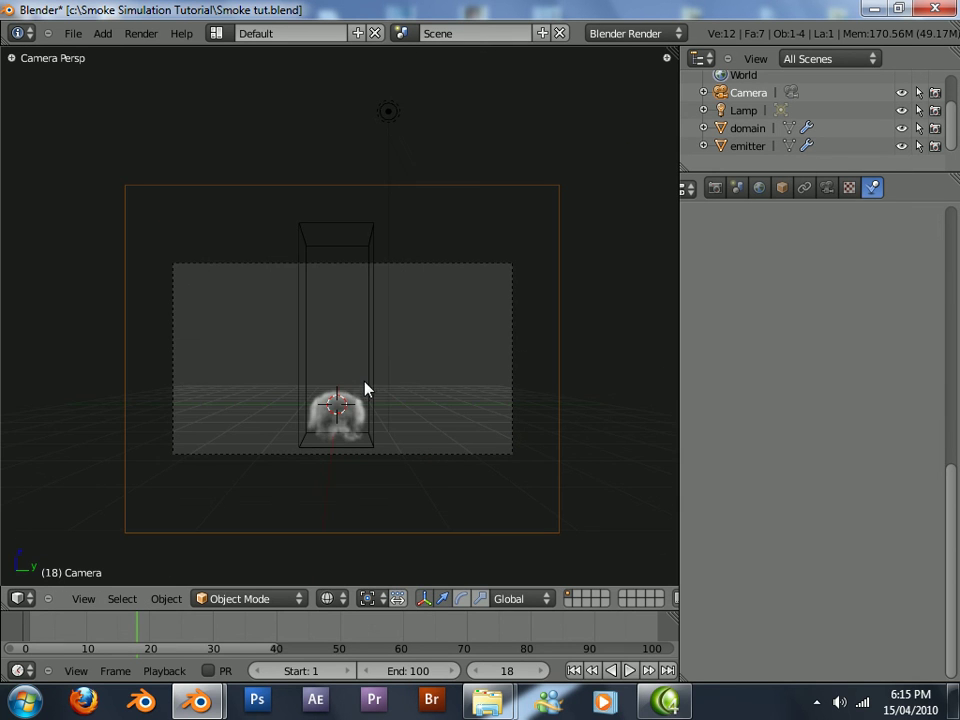
# Move the camera further along its view axis, raise it, and render frame 18.
pyautogui.press('g')
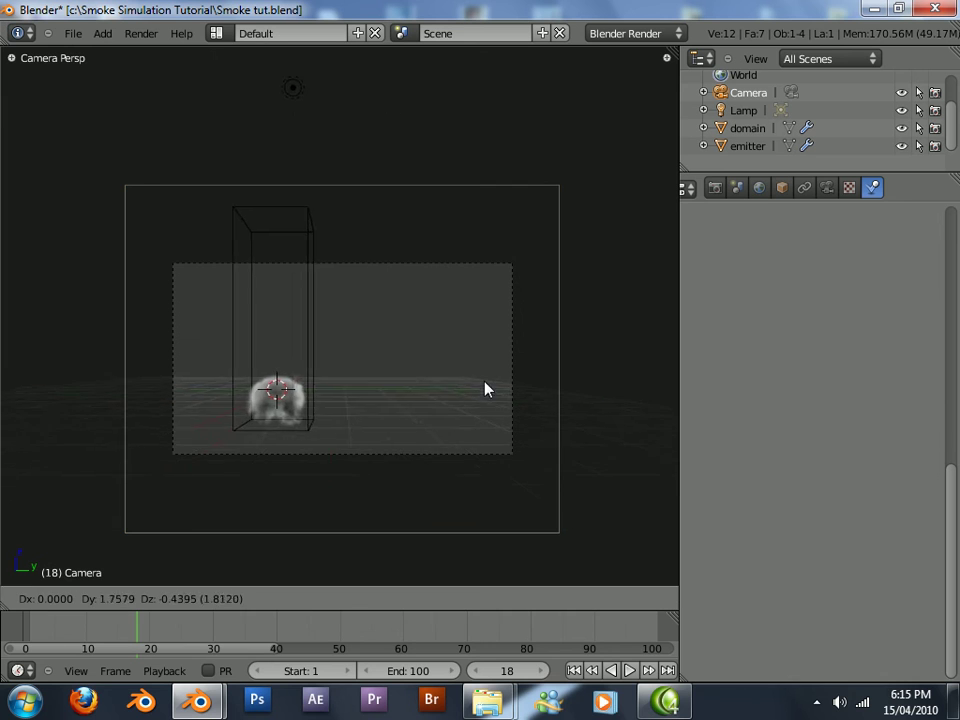
pyautogui.press('z')
pyautogui.press('z')
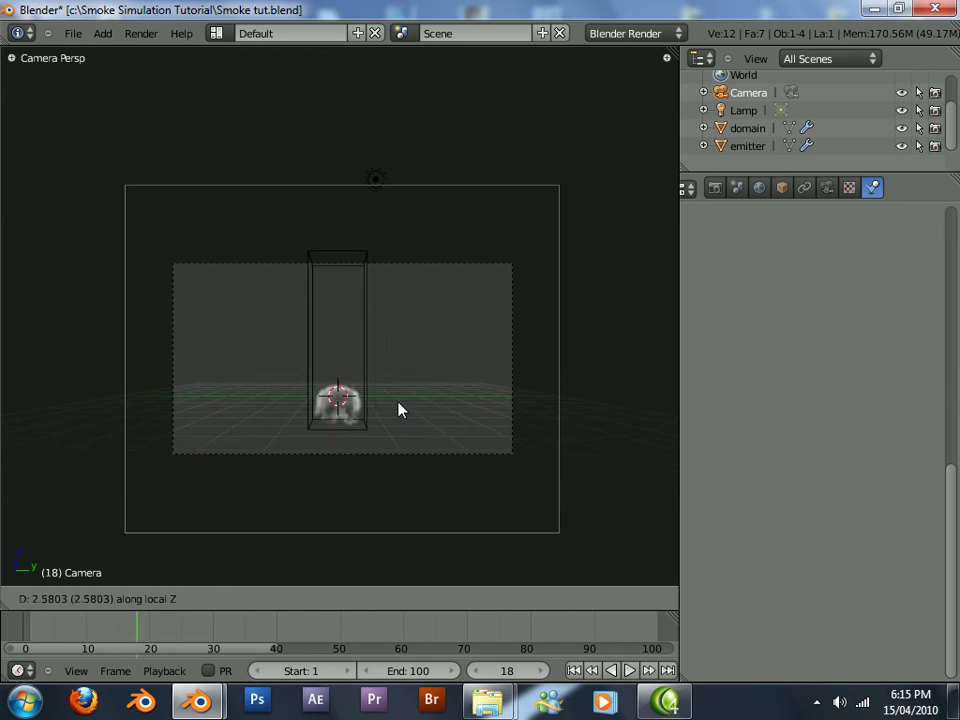
pyautogui.click(398, 415)
pyautogui.press('g')
pyautogui.press('z')
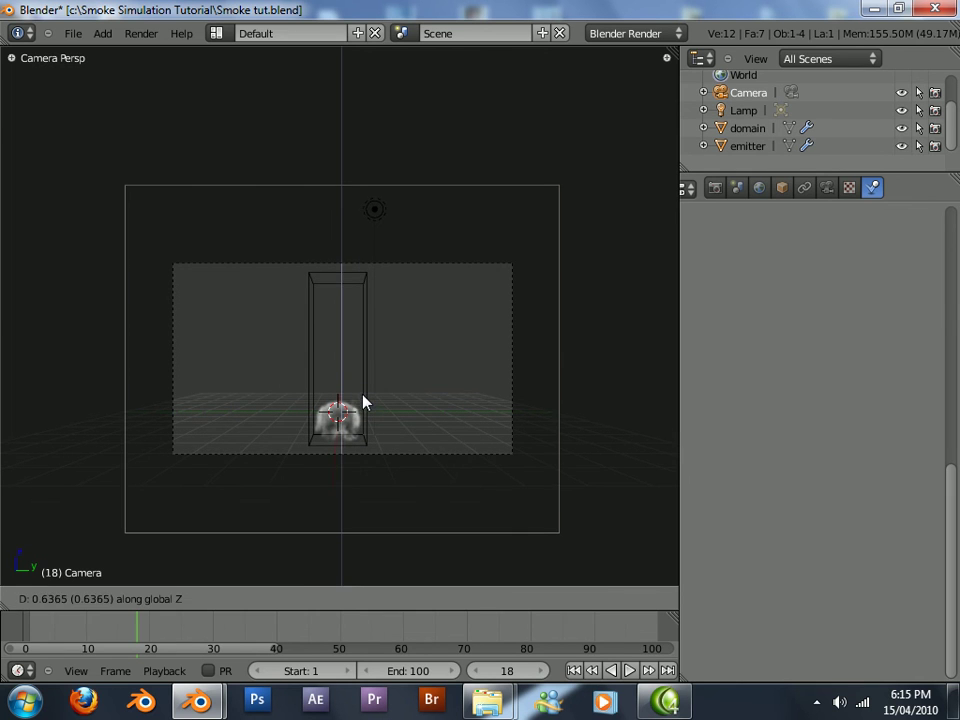
pyautogui.click(361, 401)
pyautogui.press('F12')
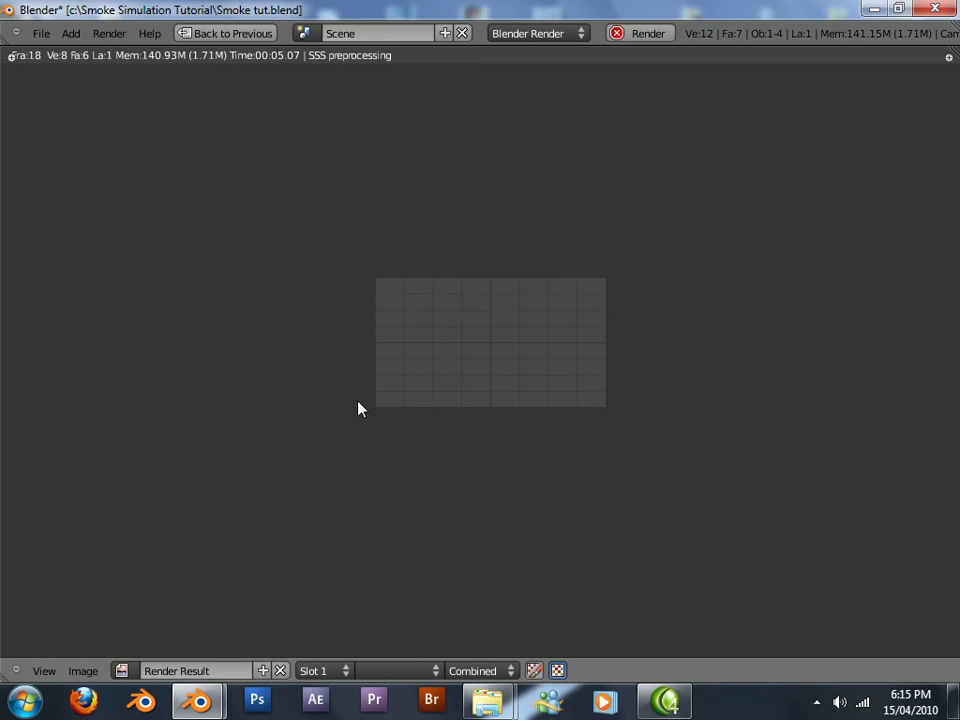
# Close the frame 18 render, scrub to frame 62, and render it.
pyautogui.scroll(4, 426, 403)
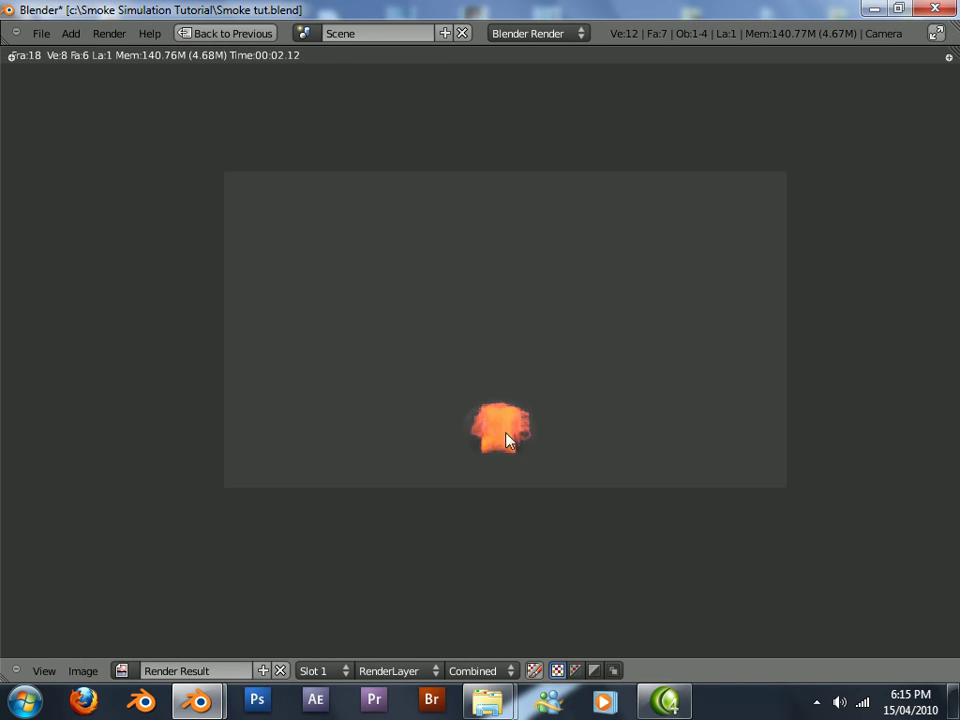
pyautogui.moveTo(558, 481); pyautogui.dragTo(525, 450, button='middle')
pyautogui.press('Escape')
pyautogui.click(281, 632)
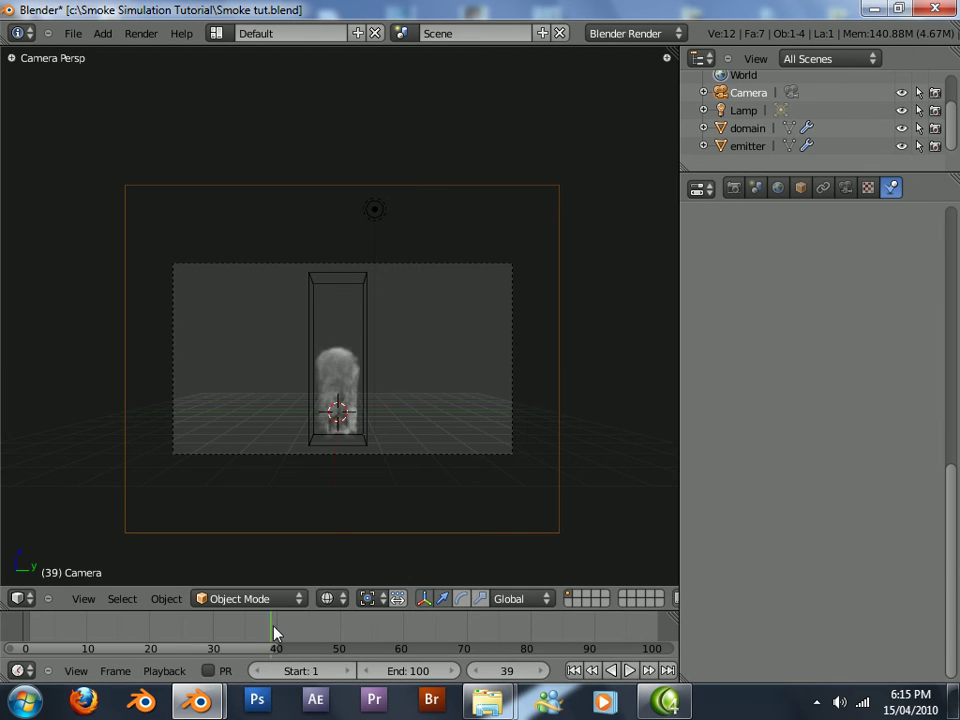
pyautogui.moveTo(281, 632); pyautogui.dragTo(414, 628)
pyautogui.press('F12')
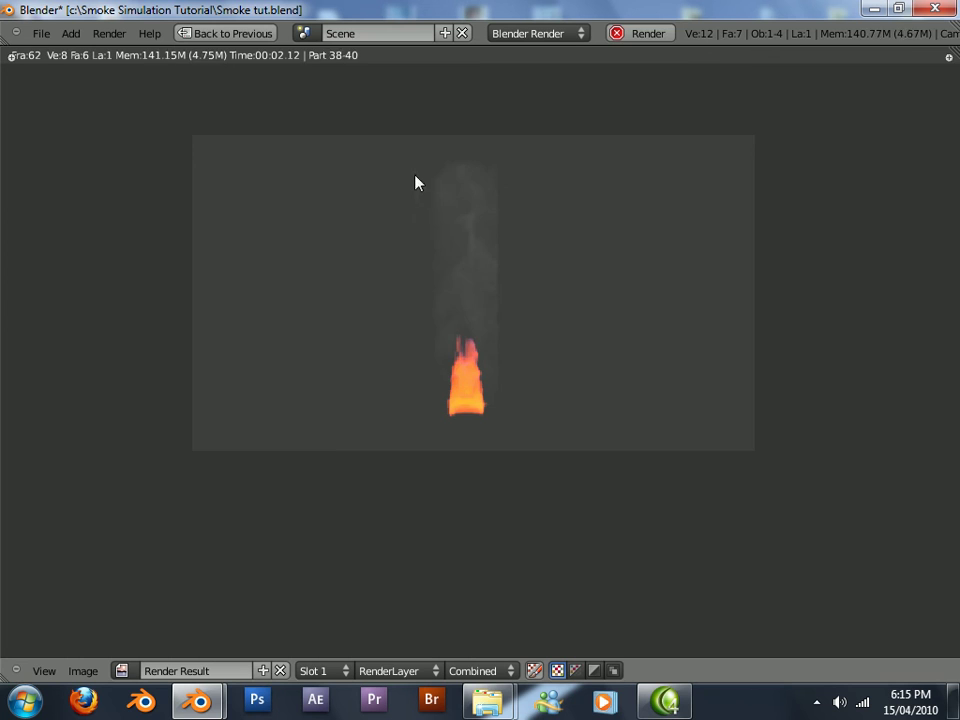
# Close the frame 62 render and orbit the view around the domain.
pyautogui.scroll(2, 529, 328)
pyautogui.keyDown('ctrl'); pyautogui.scroll(3, 432, 330); pyautogui.keyUp('ctrl')
pyautogui.press('Escape')
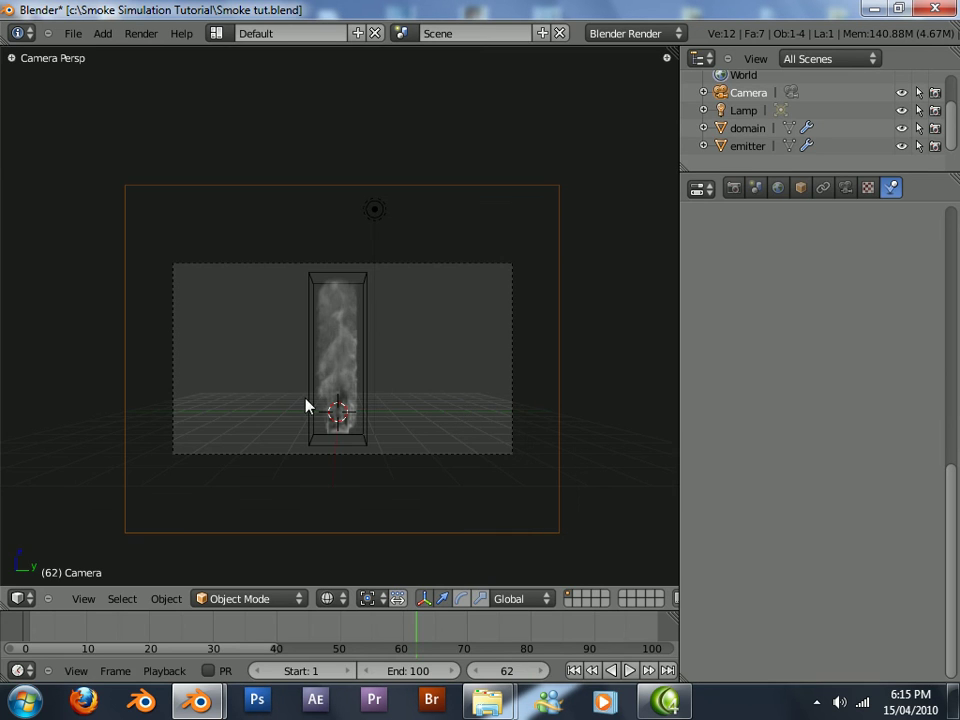
pyautogui.scroll(2, 320, 410)
pyautogui.moveTo(332, 414); pyautogui.dragTo(343, 326, button='middle')
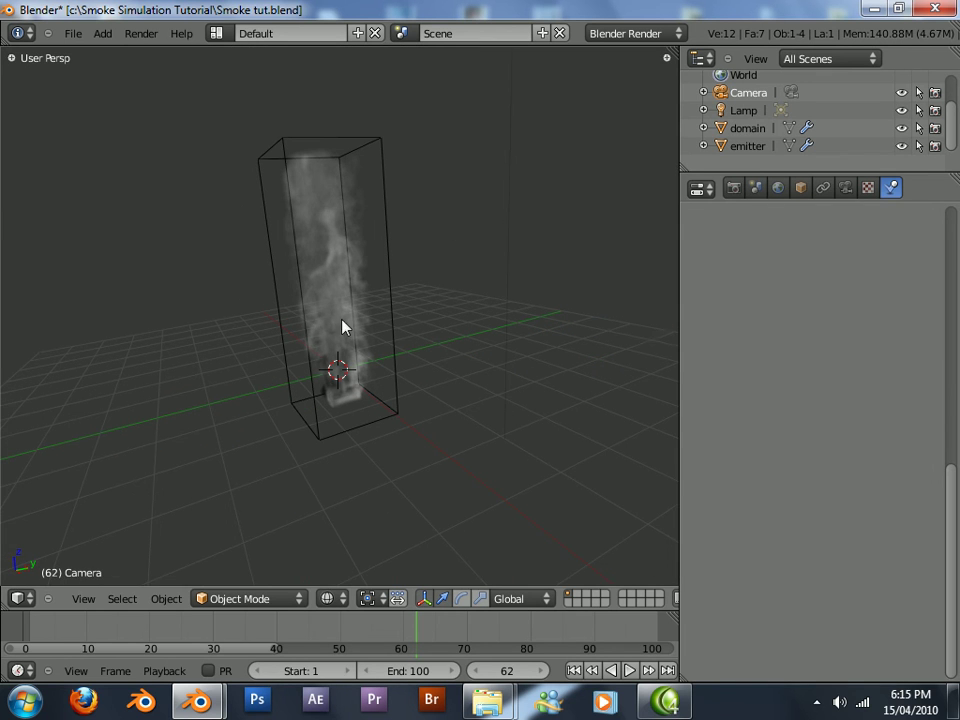
pyautogui.click(868, 187)
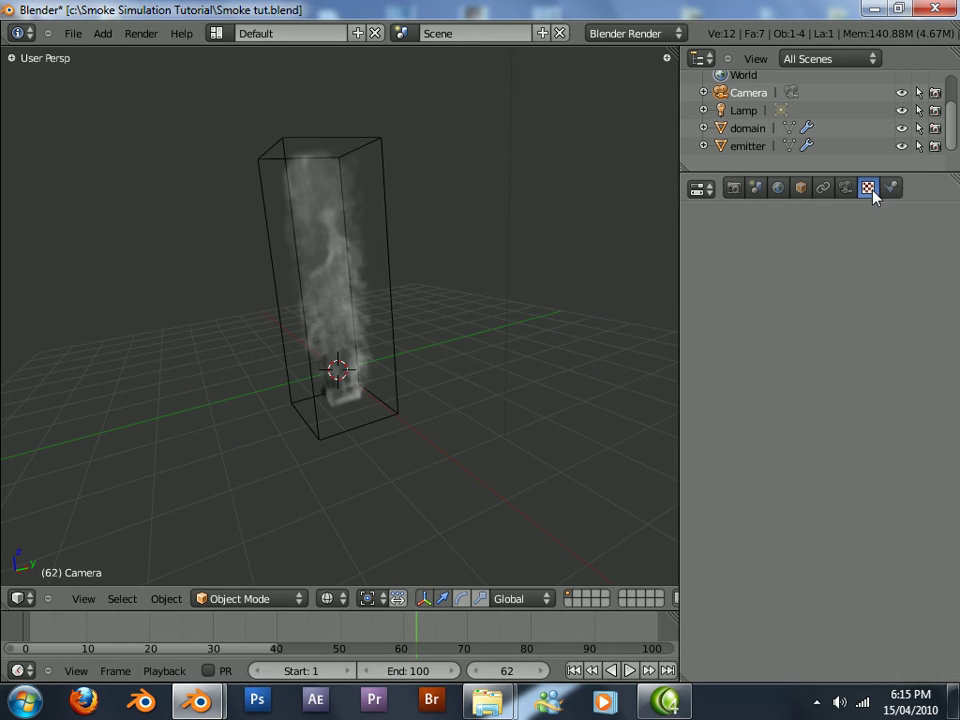
# Select the domain box and show its smoke physics settings.
pyautogui.rightClick(392, 388)
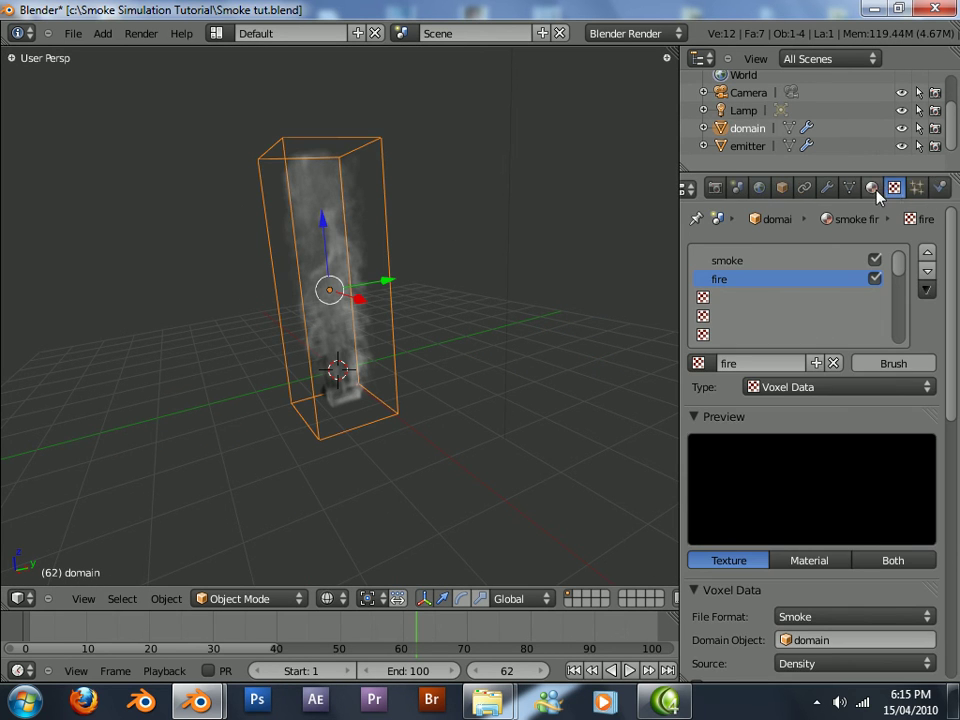
pyautogui.click(940, 187)
pyautogui.scroll(2, 754, 414)
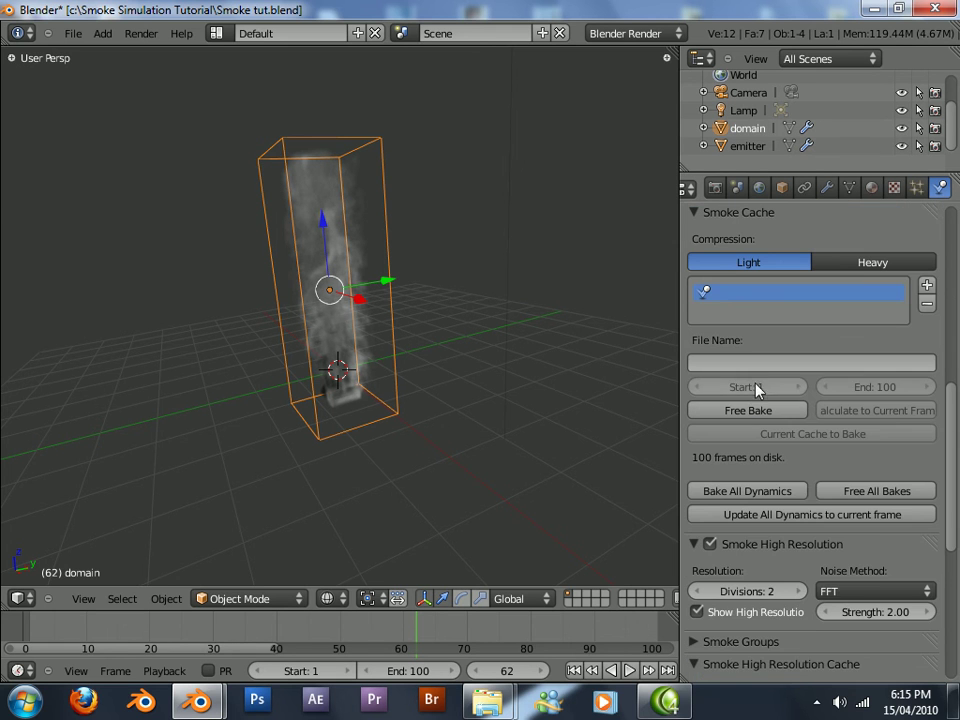
pyautogui.scroll(6, 756, 378)
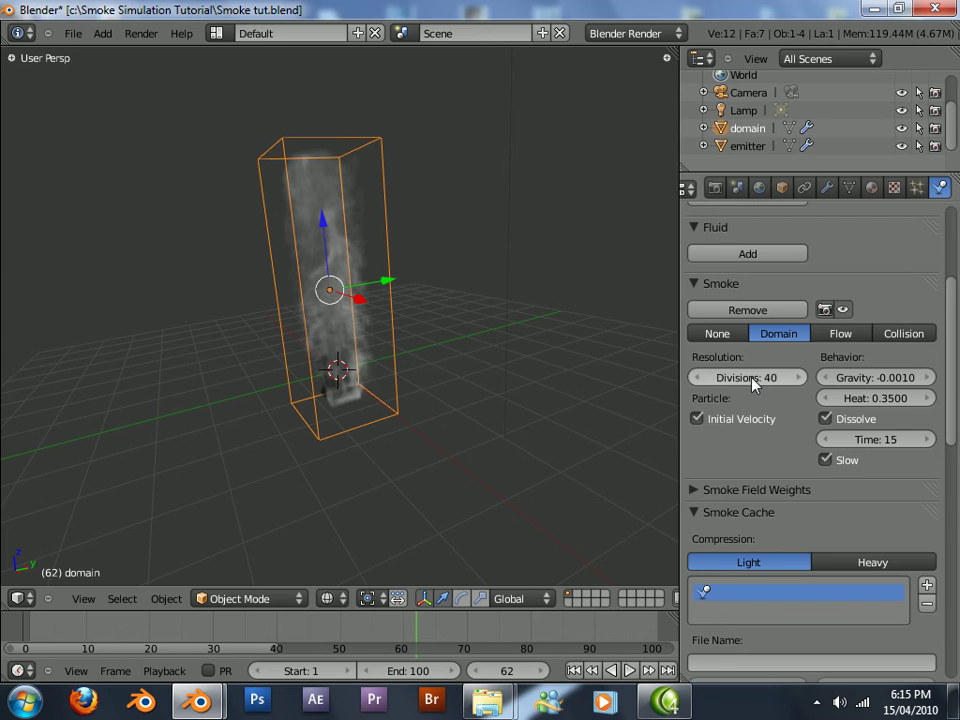
pyautogui.moveTo(949, 390); pyautogui.dragTo(946, 521)
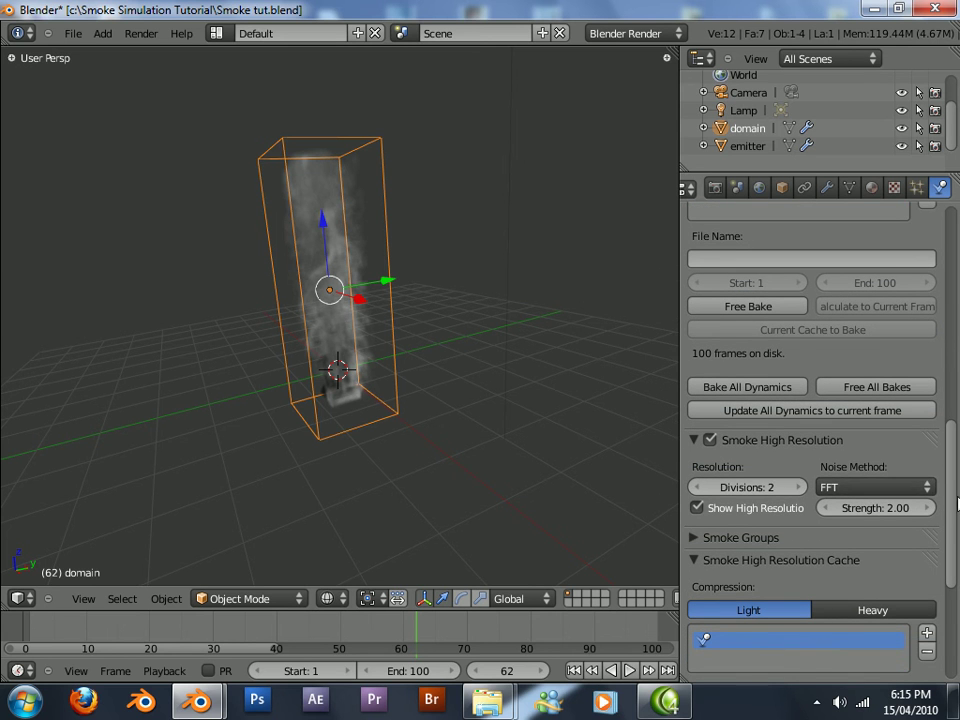
pyautogui.scroll(8, 950, 505)
# Play the baked smoke animation, rewind to frame 0, replay it, and start a render.
pyautogui.hotkey('alt', 'a')
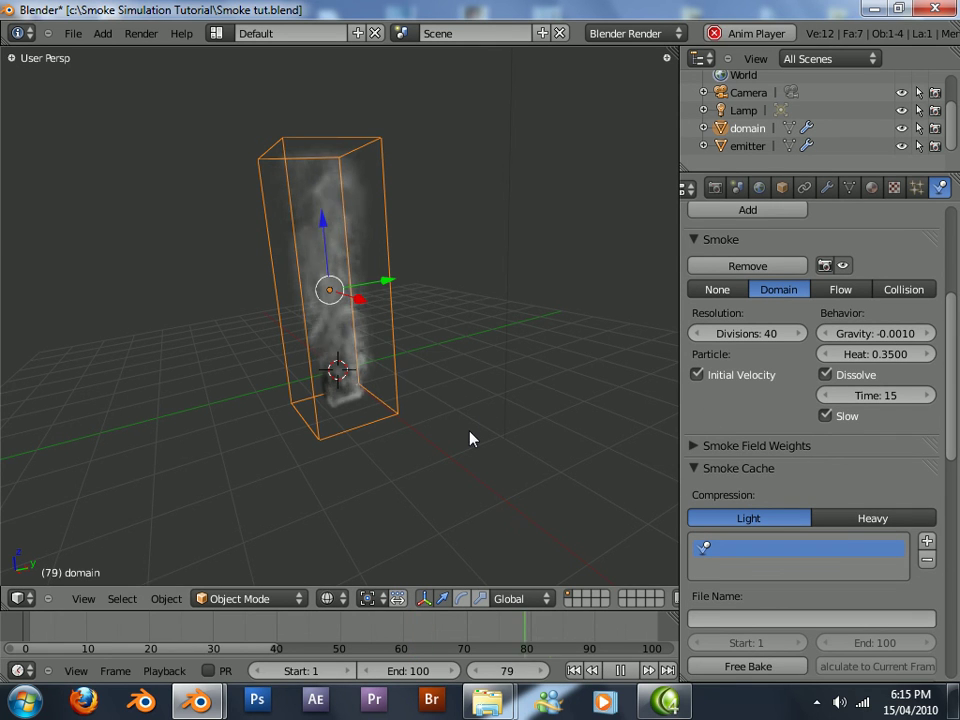
pyautogui.moveTo(265, 632); pyautogui.dragTo(25, 638)
pyautogui.hotkey('alt', 'a')
pyautogui.scroll(4, 497, 436)
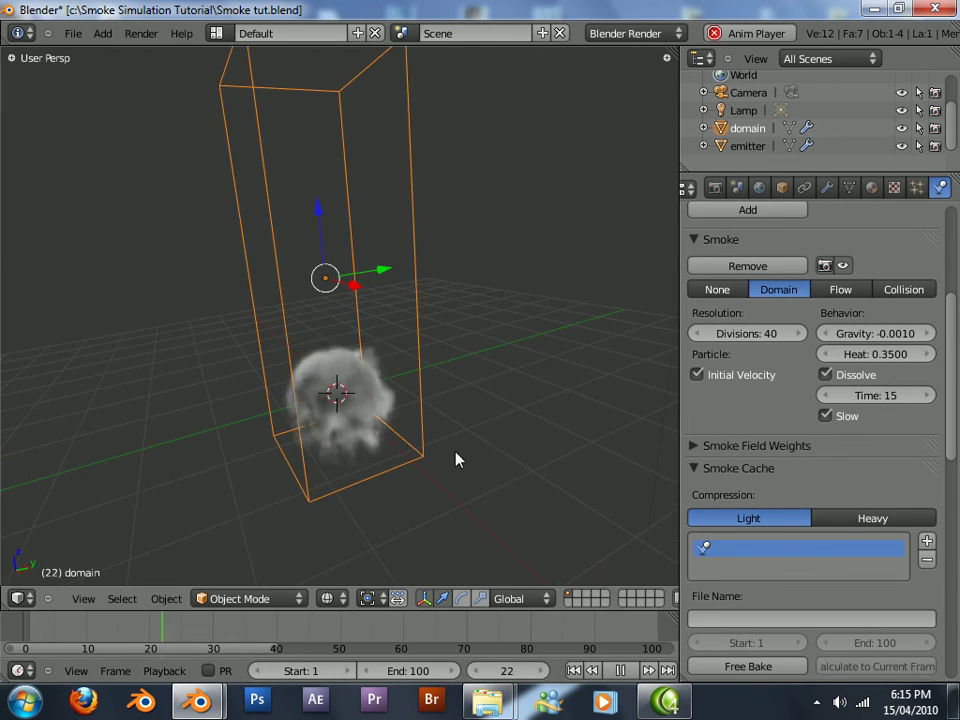
pyautogui.moveTo(438, 453); pyautogui.dragTo(471, 435, button='middle')
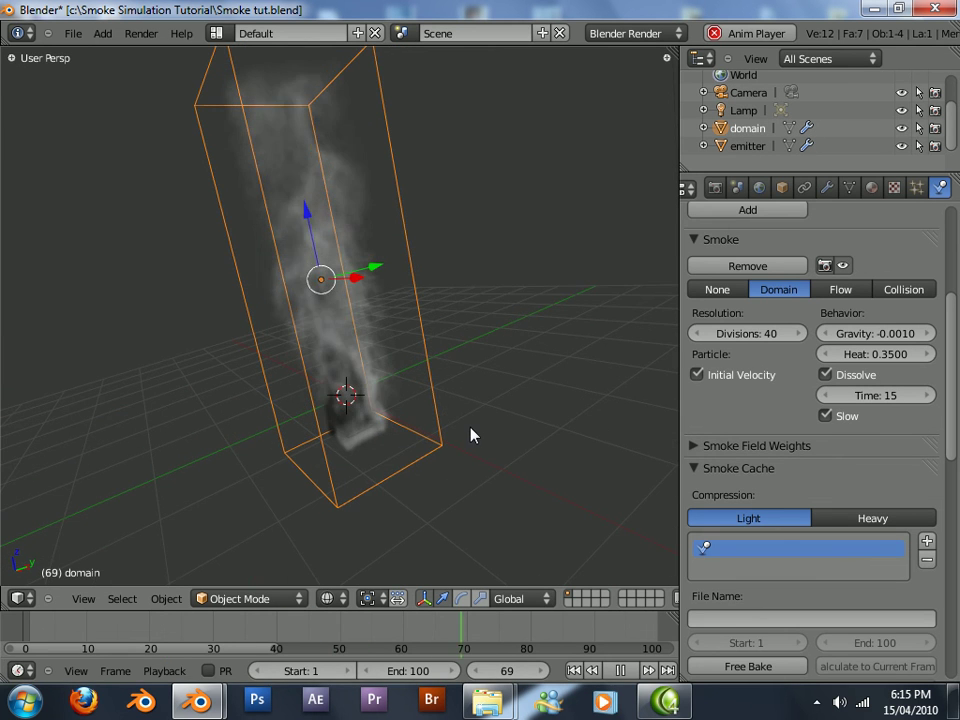
pyautogui.press('F12')
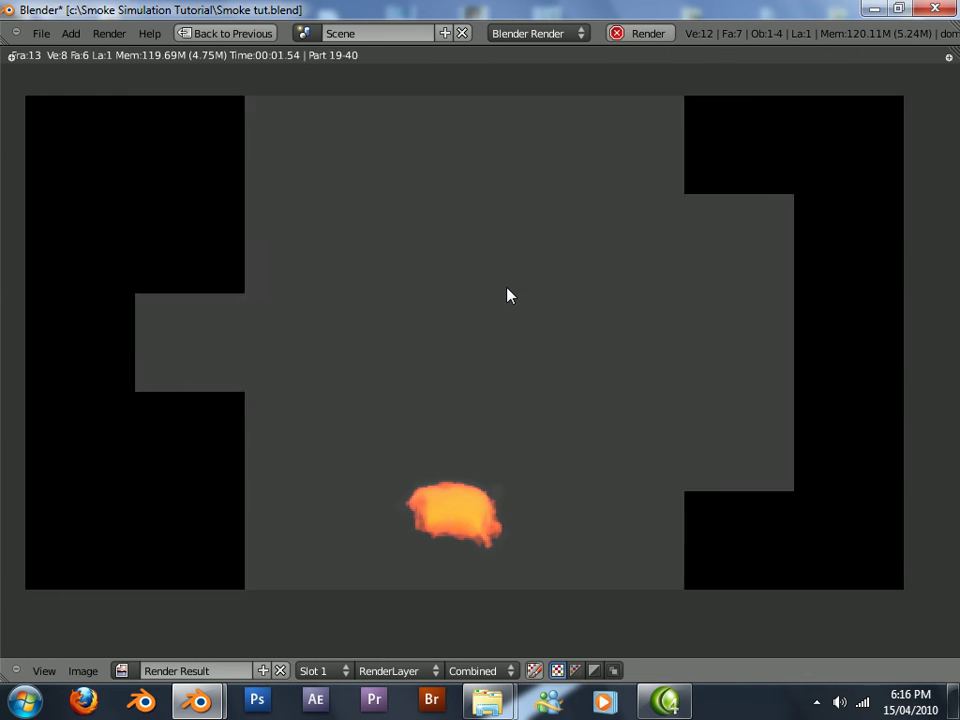
# Close the frame 13 render and scroll the domain's physics settings back into view.
pyautogui.press('Escape')
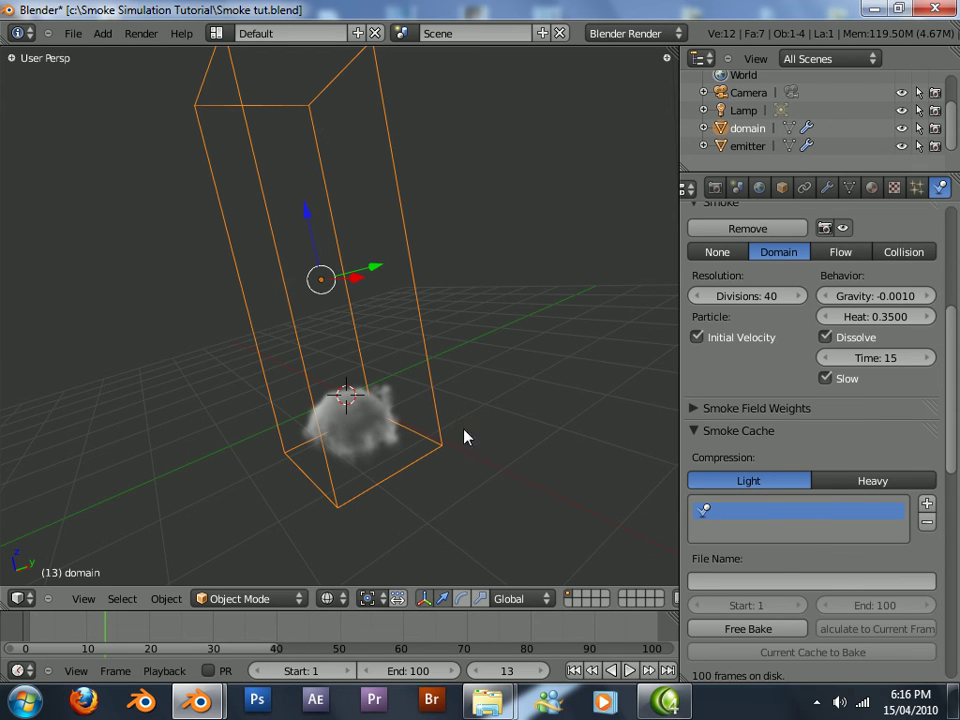
pyautogui.scroll(-4, 770, 415)
pyautogui.moveTo(957, 423); pyautogui.dragTo(957, 262)
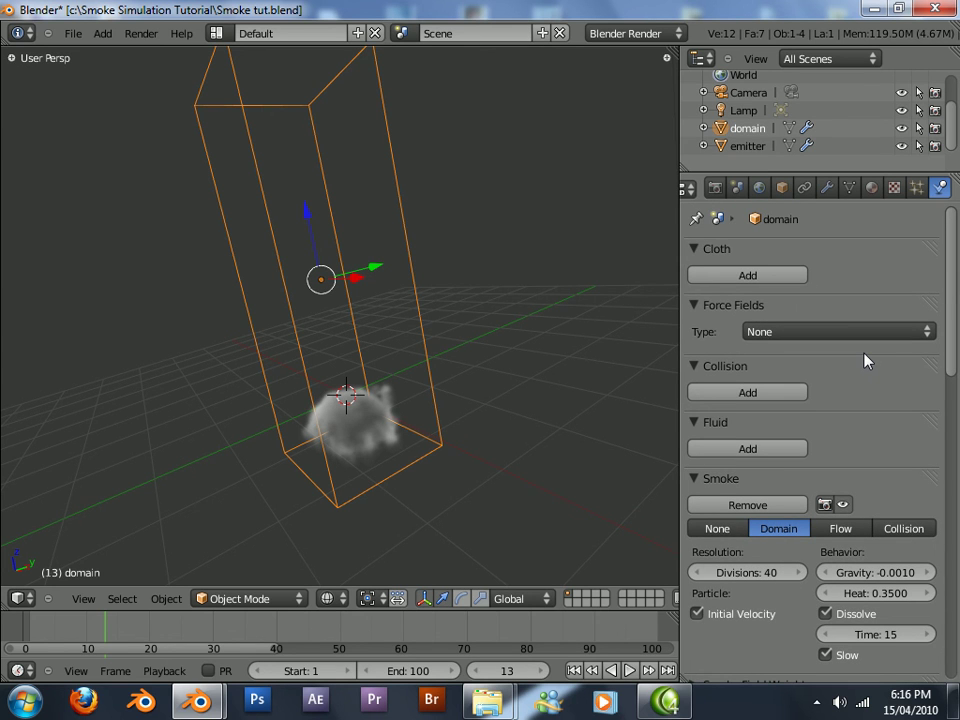